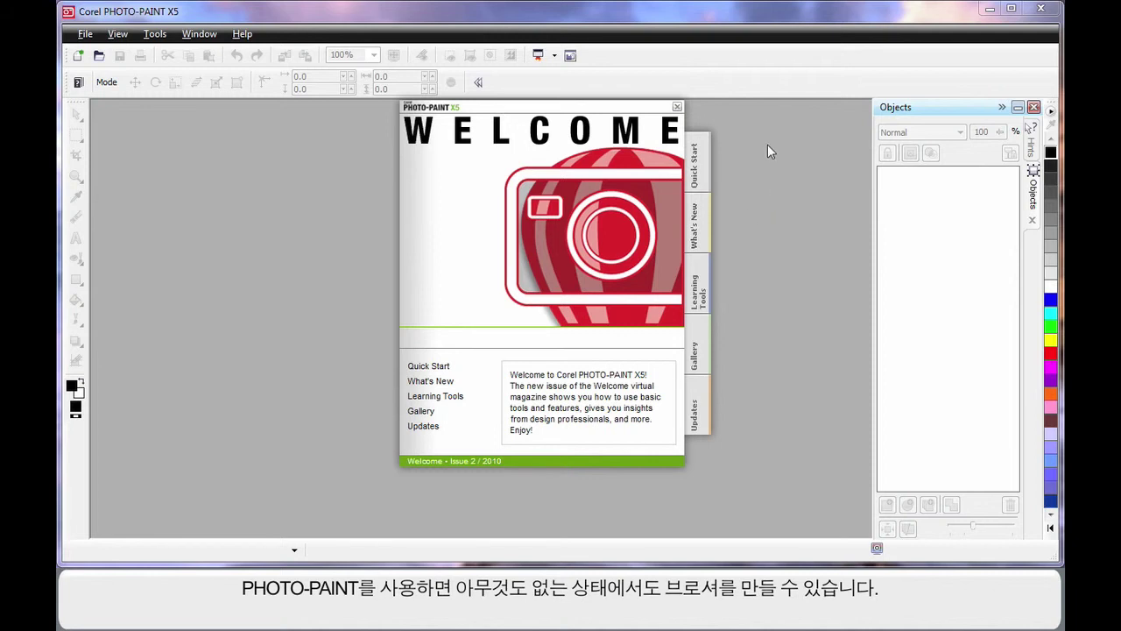
- Open A-Seoul.jpg from the Pictures library, maximized and fitted to the window
click(694, 176)
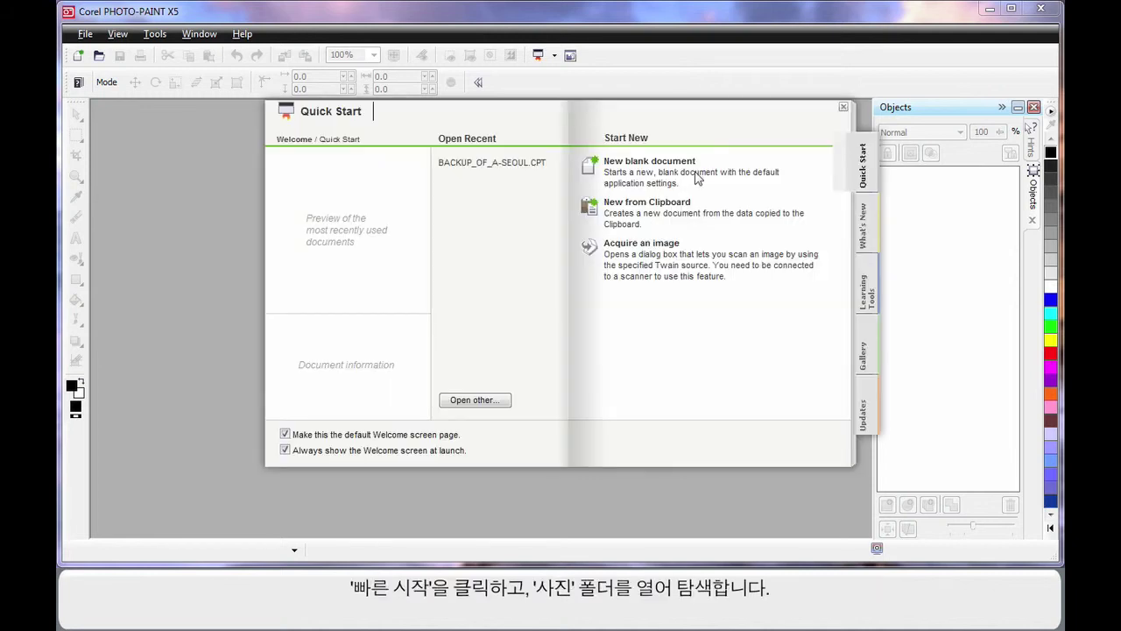
click(474, 400)
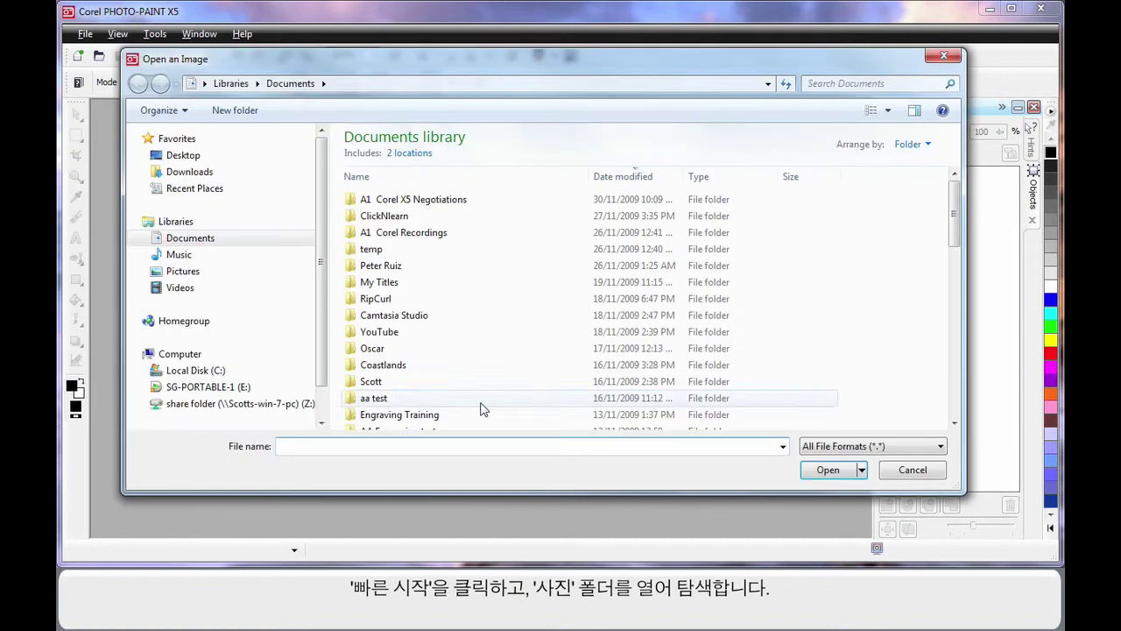
click(188, 271)
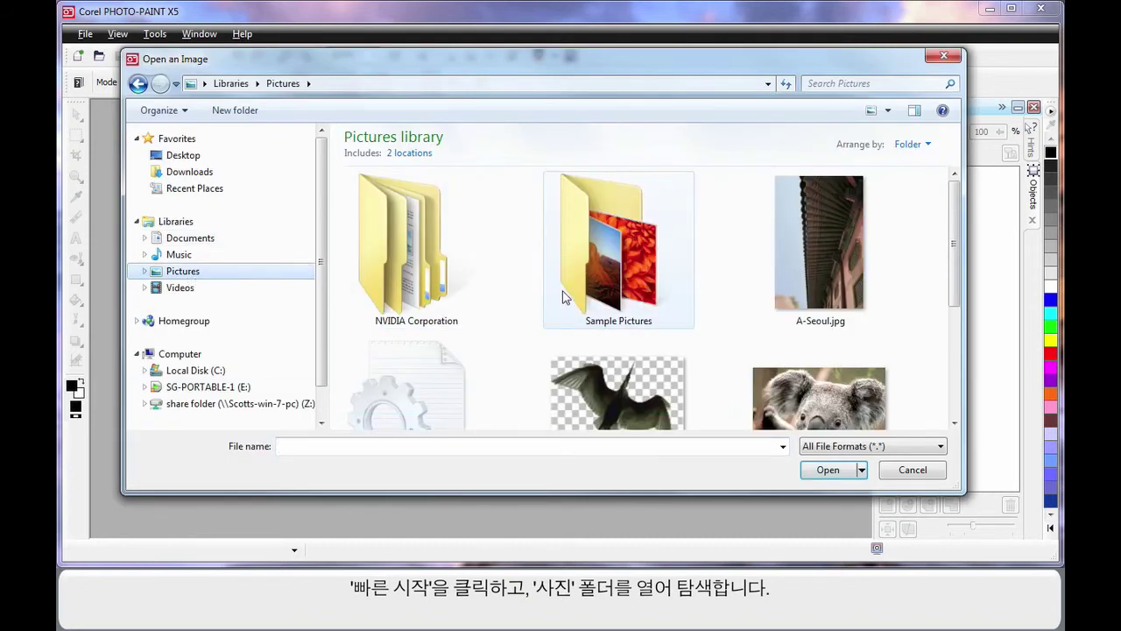
double_click(831, 249)
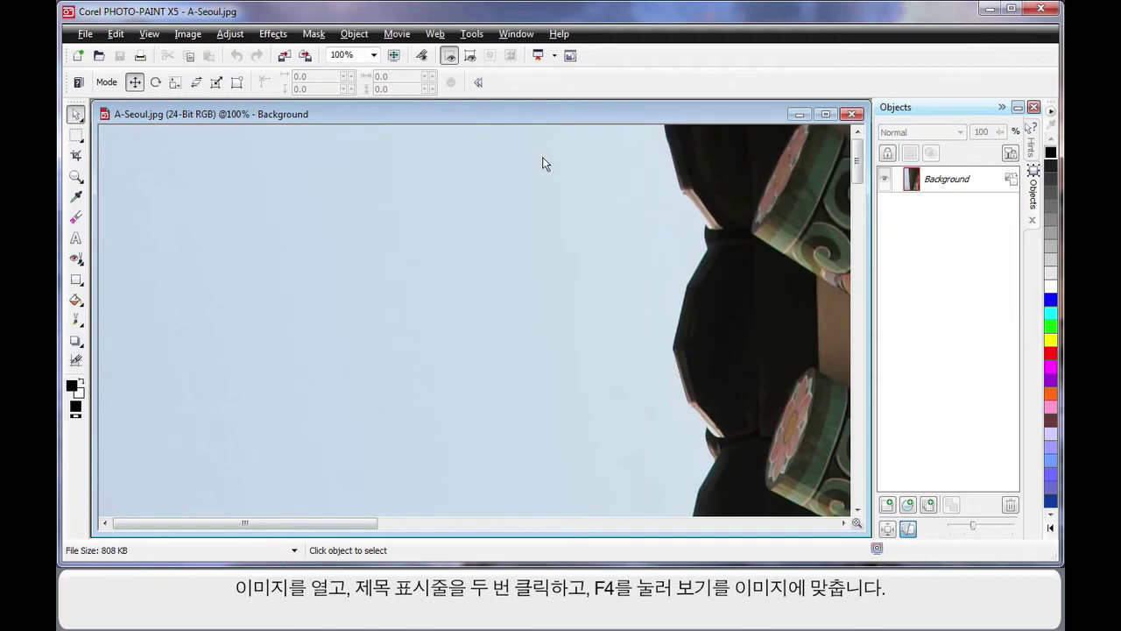
double_click(453, 111)
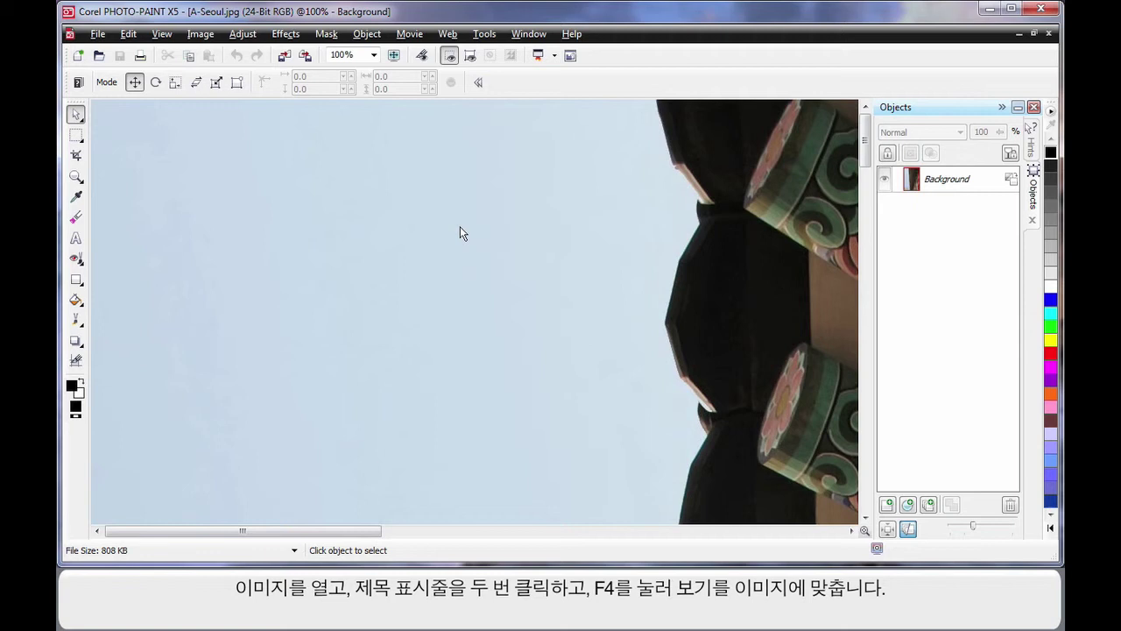
key(F4)
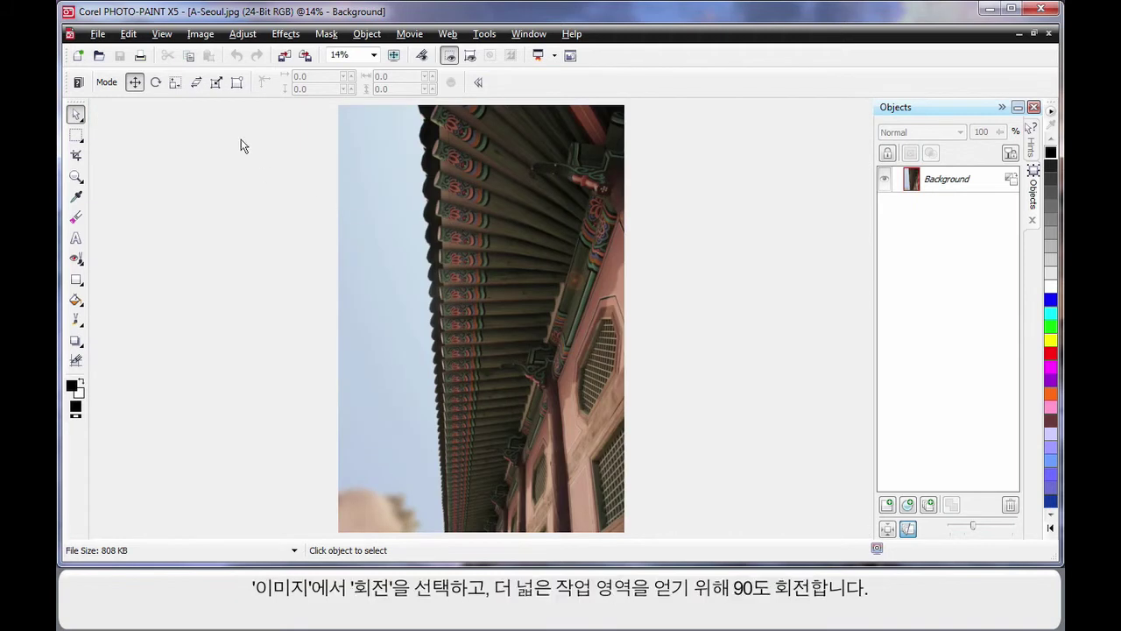
- Rotate the whole image 90° clockwise and fit it to the window again
click(202, 36)
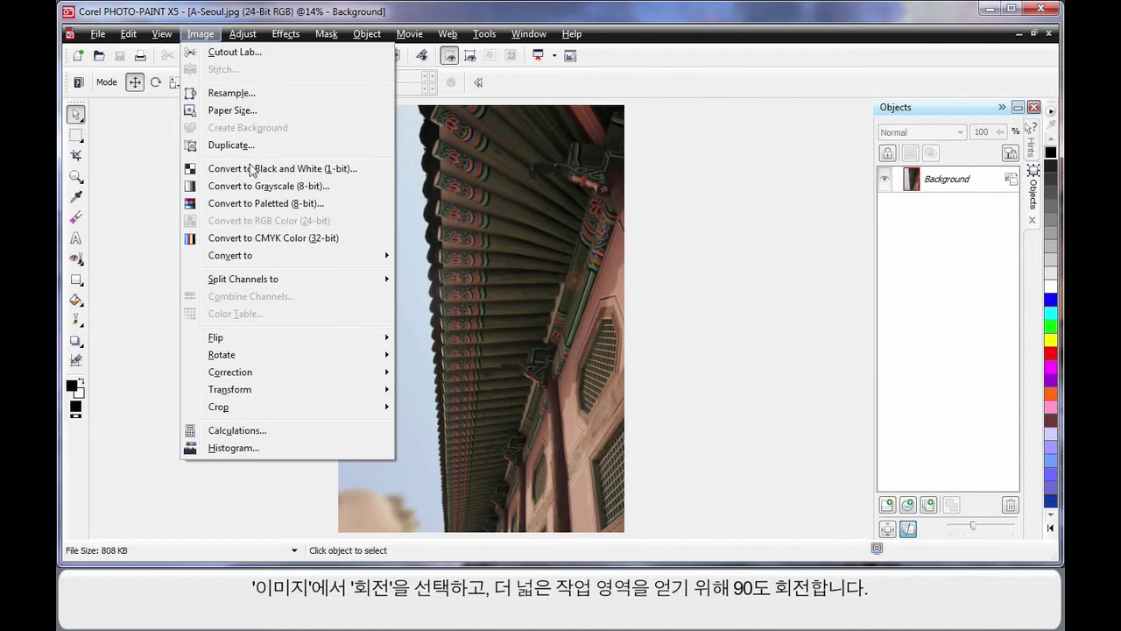
mouse_move(271, 361)
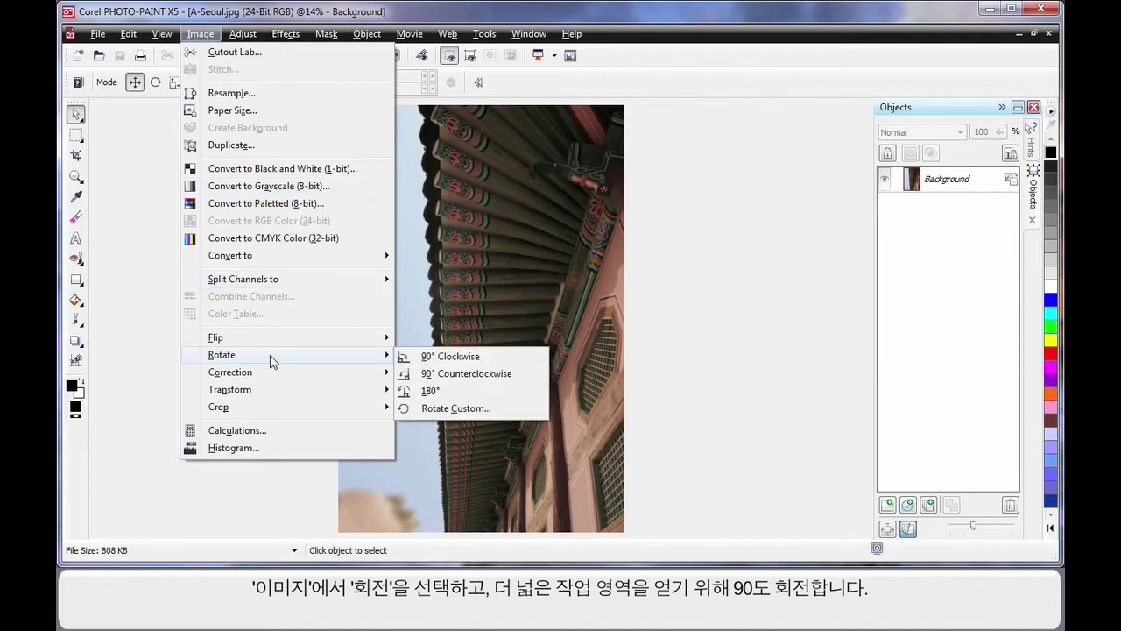
click(447, 357)
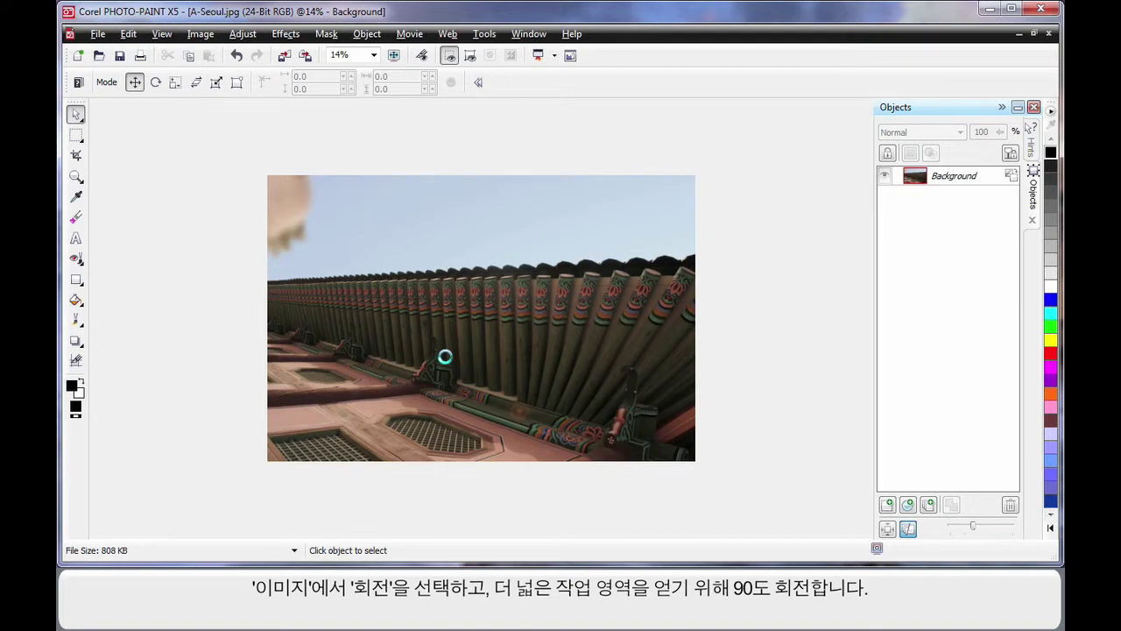
key(F4)
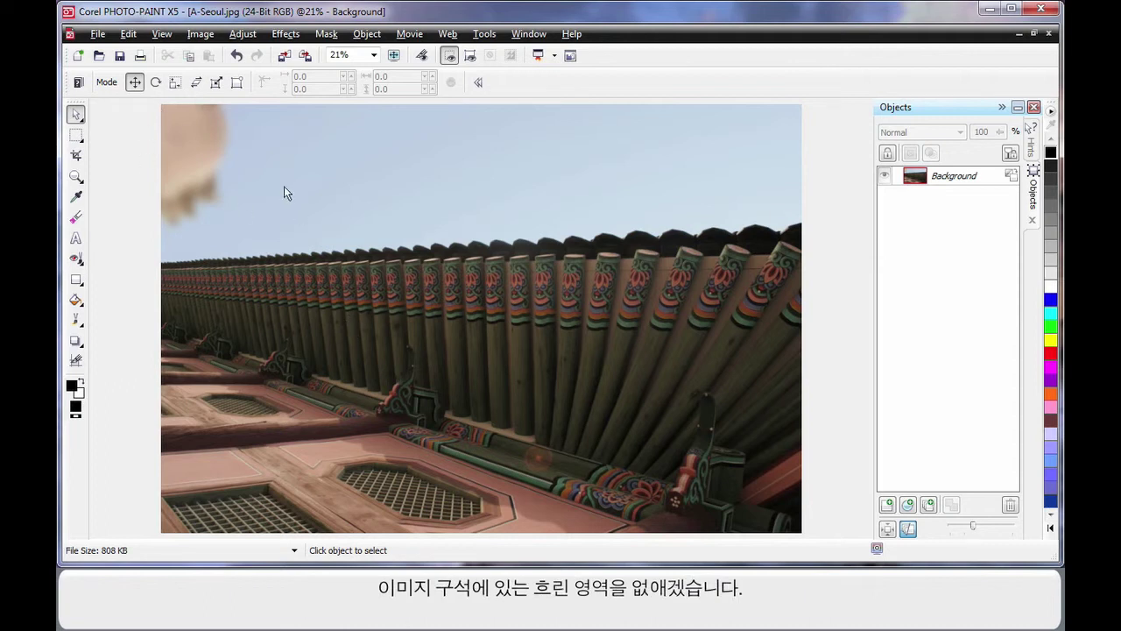
- With the Clone tool, paint clear sky over the upper-left beige blob in two passes
click(81, 265)
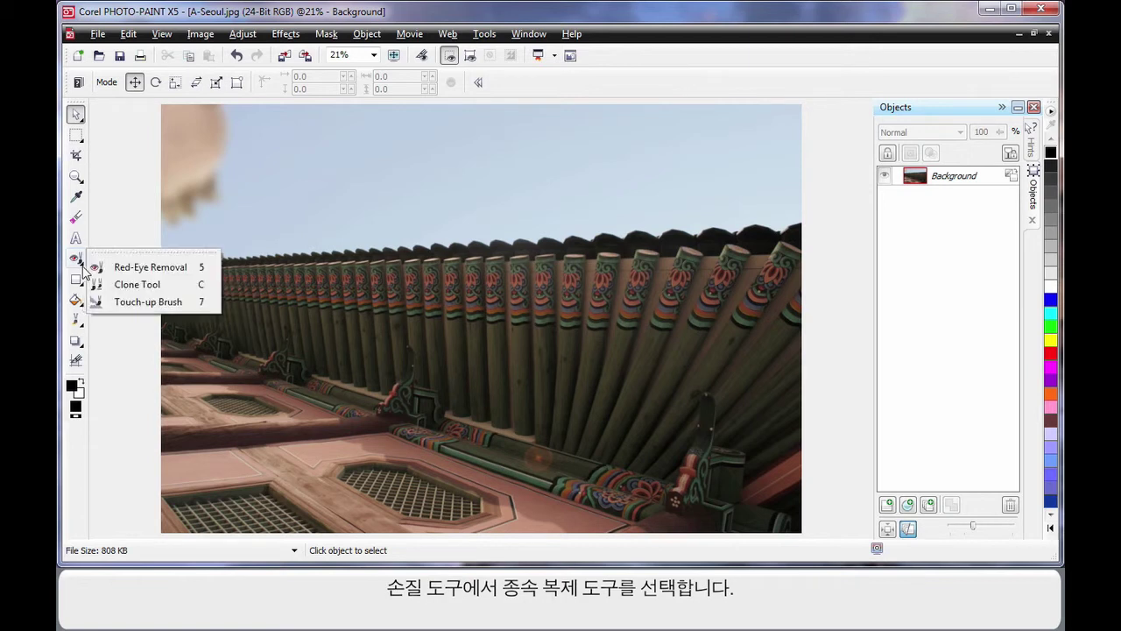
click(138, 287)
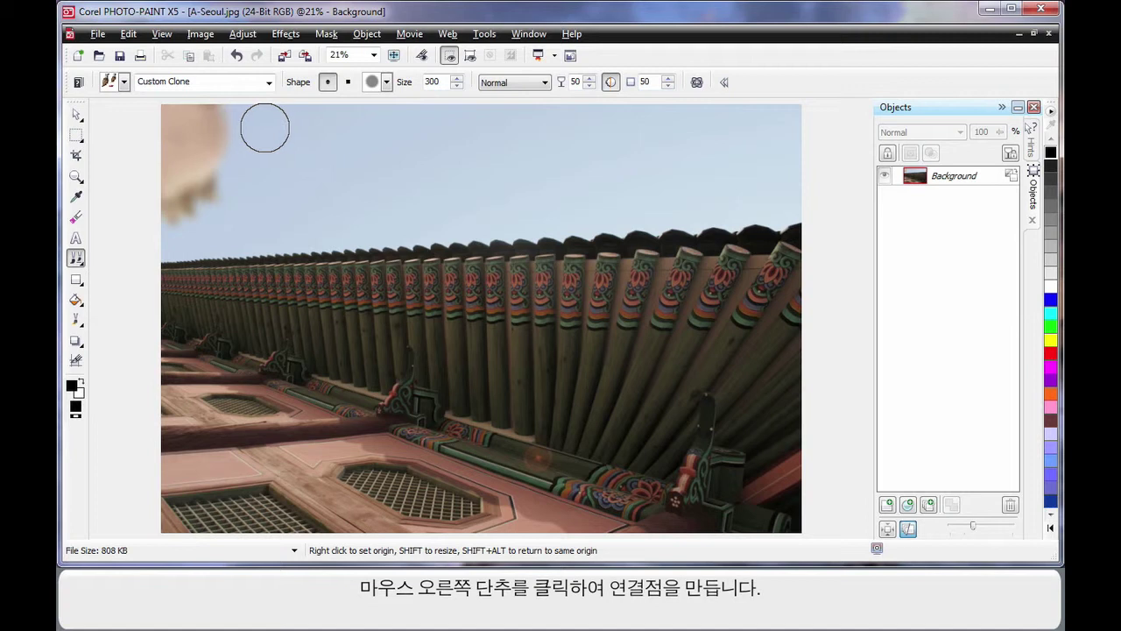
right_click(273, 131)
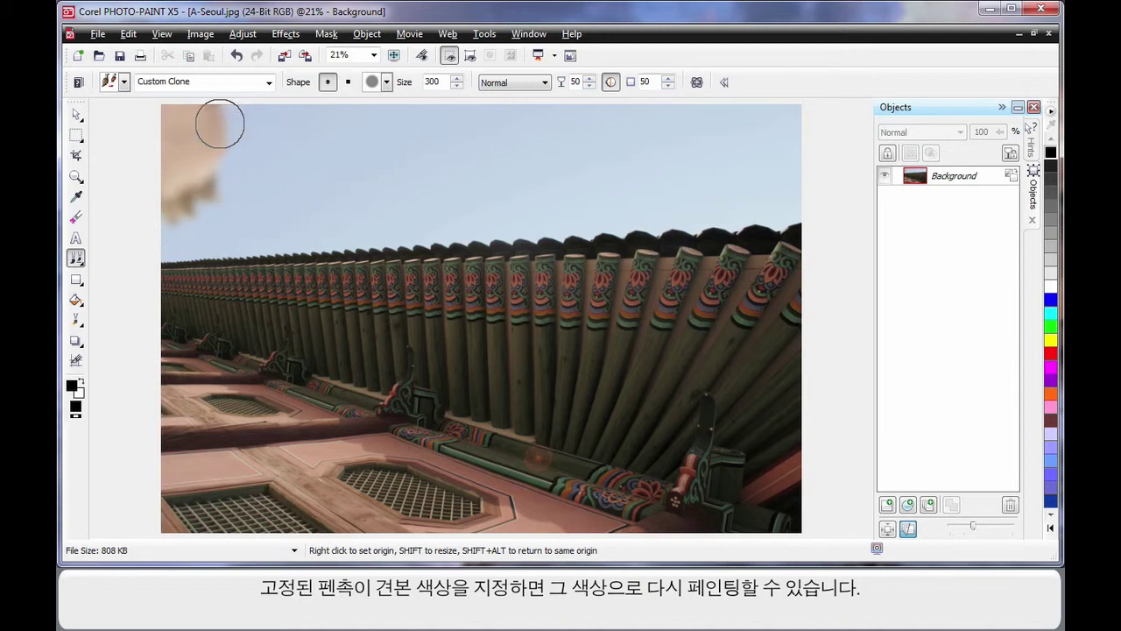
mouse_move(218, 125)
mouse_down()
mouse_move(218, 187)
mouse_move(225, 117)
mouse_move(201, 128)
mouse_move(214, 120)
mouse_move(230, 170)
mouse_move(220, 200)
mouse_move(167, 215)
mouse_move(187, 113)
mouse_move(240, 154)
mouse_up()
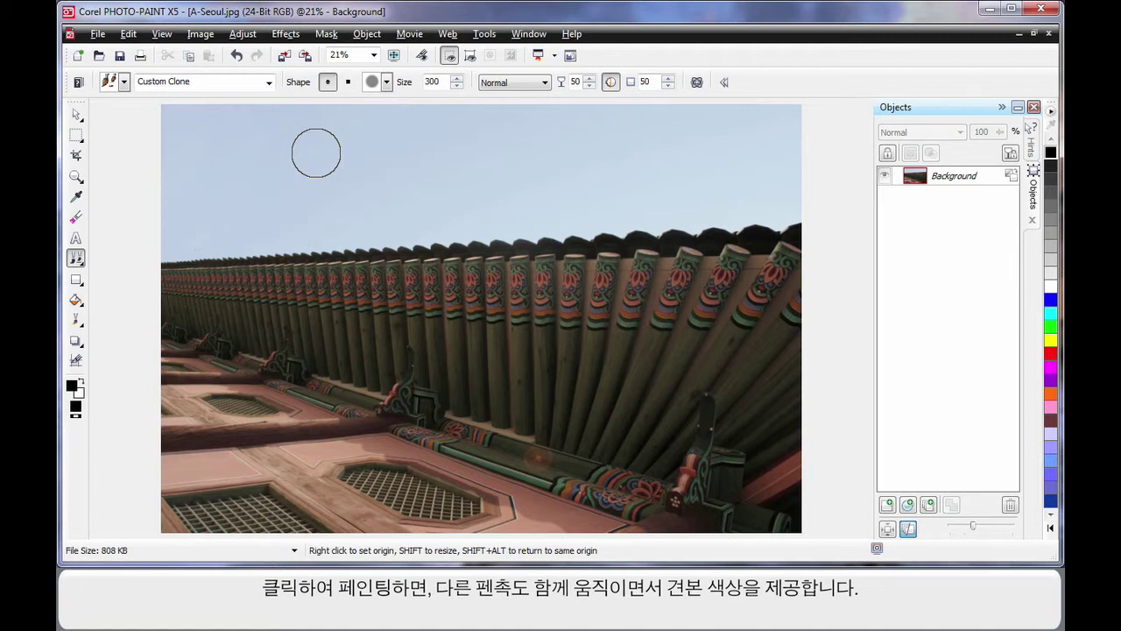
right_click(223, 188)
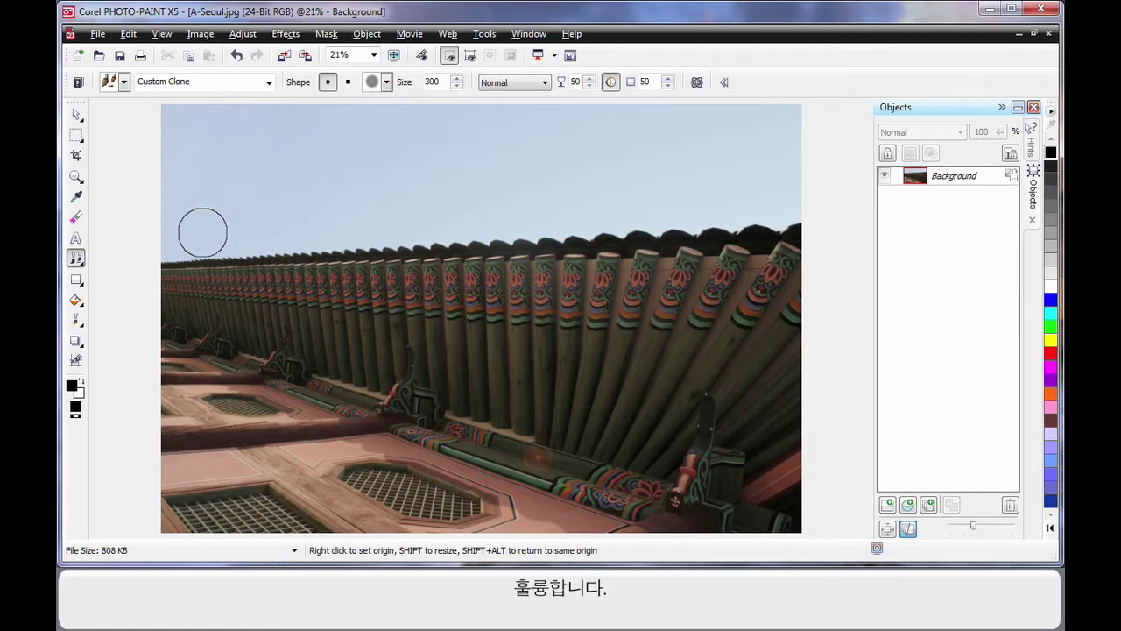
drag(200, 233, 291, 201)
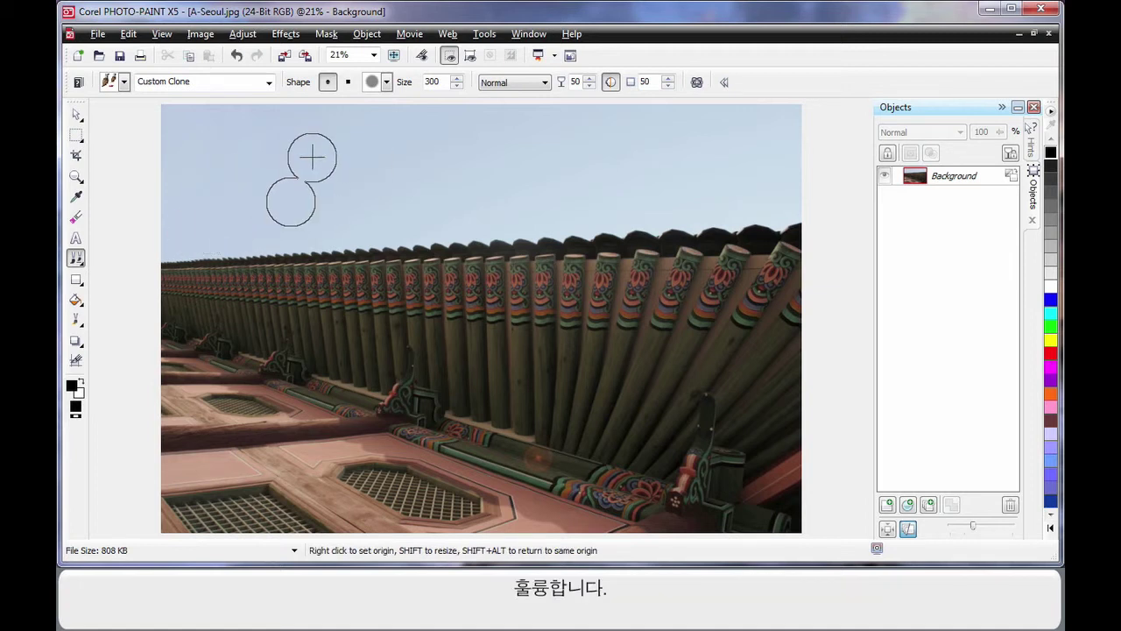
- Mask the sky with Magic Wand in Additive mode at tolerance 12, then invert the mask
click(77, 135)
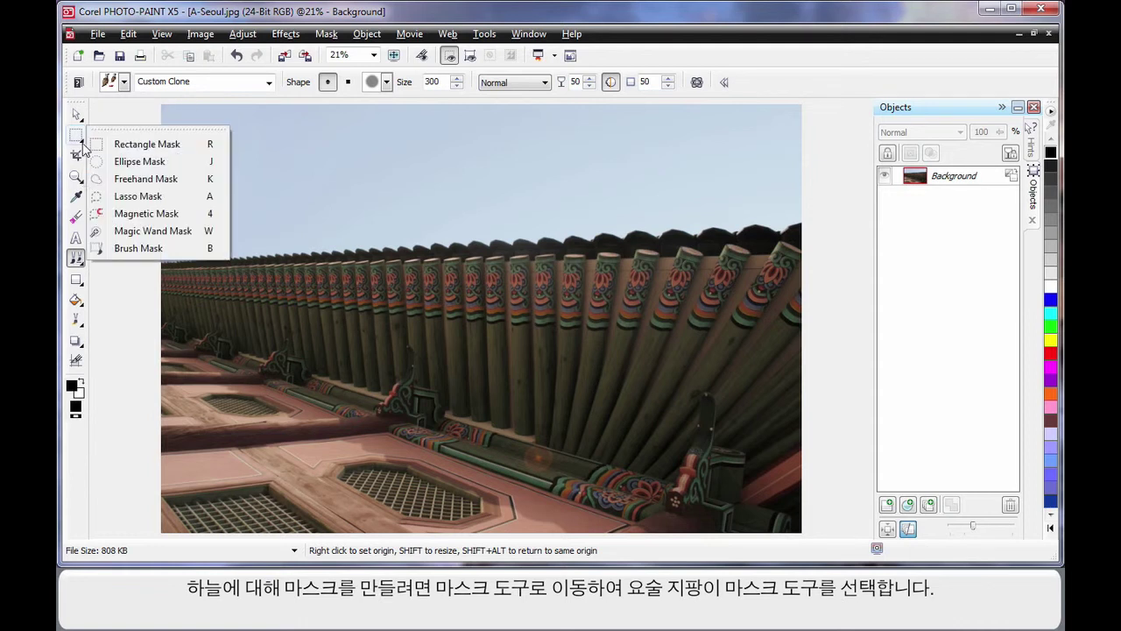
click(147, 232)
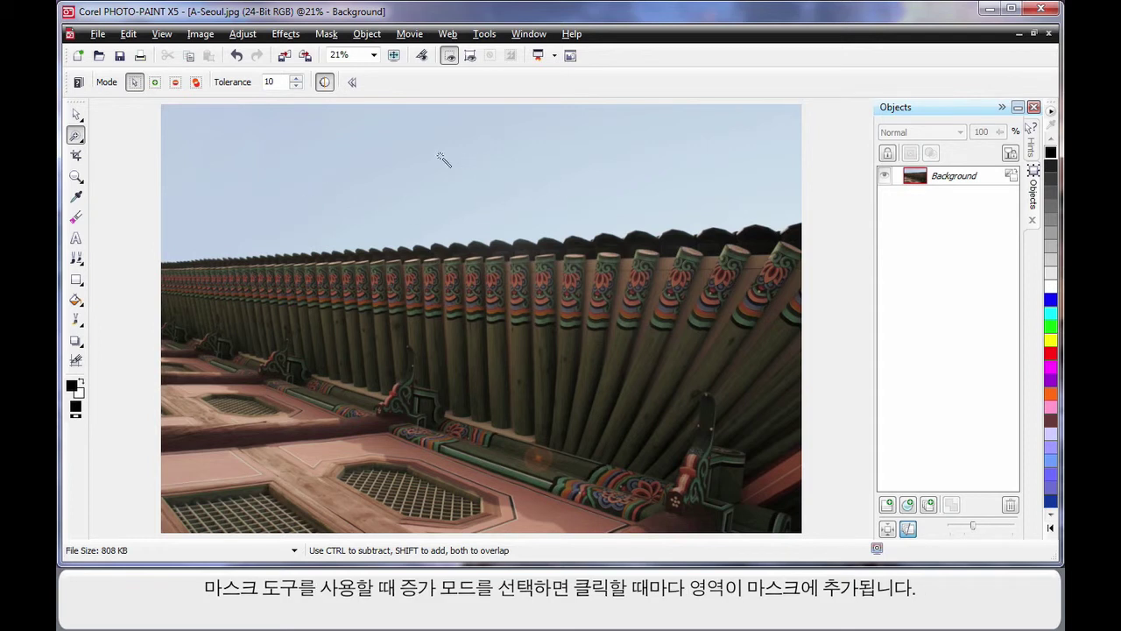
click(155, 82)
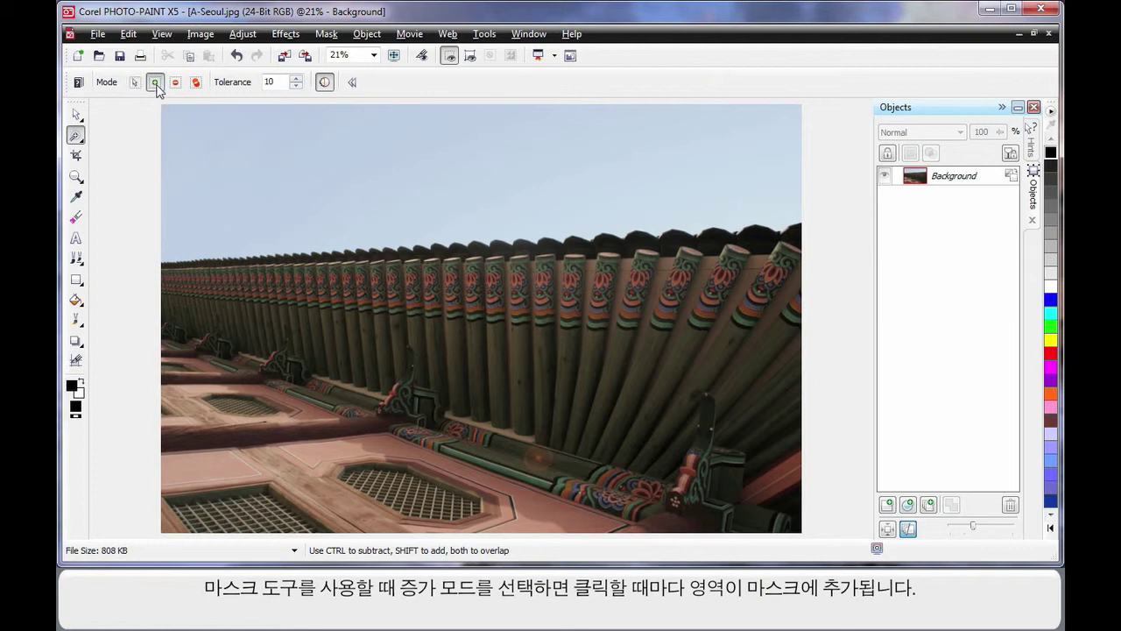
click(297, 79)
click(297, 78)
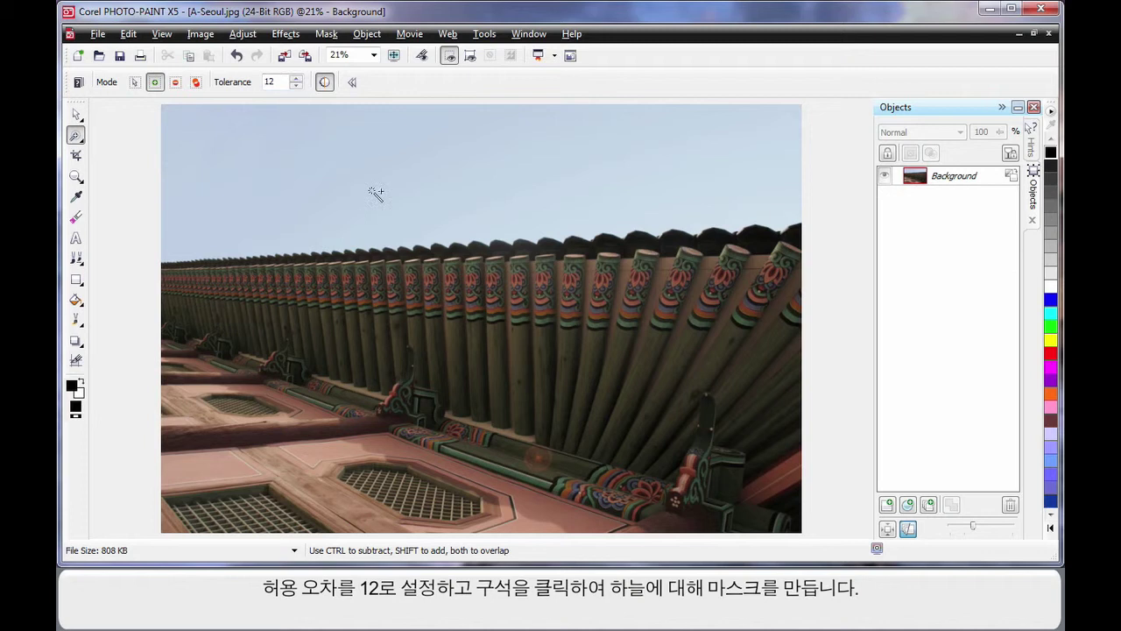
click(184, 120)
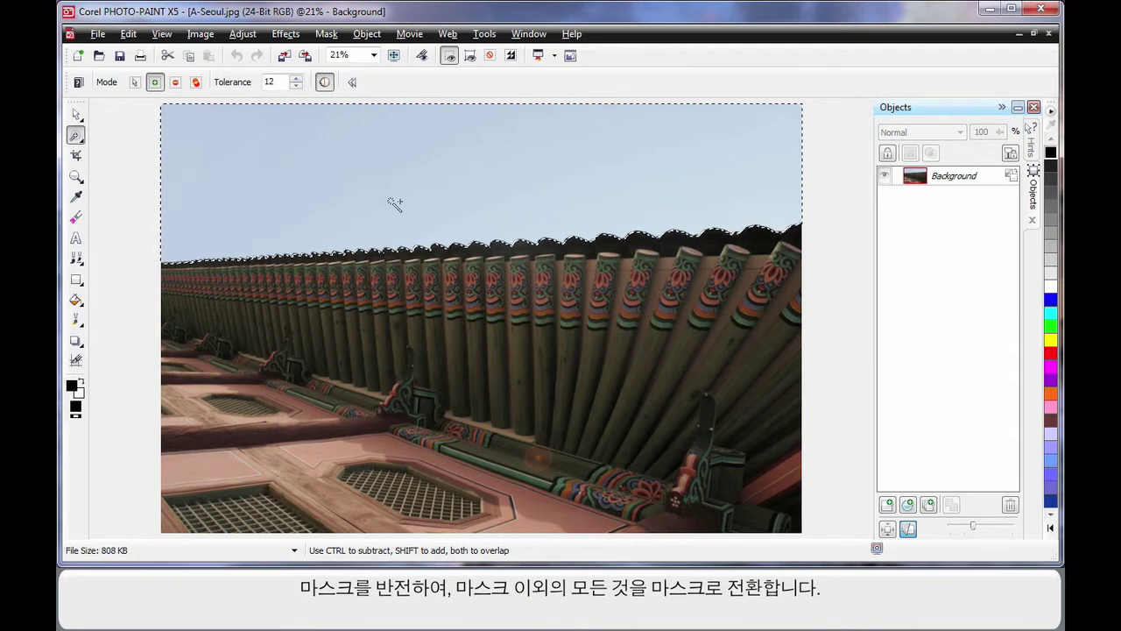
click(512, 56)
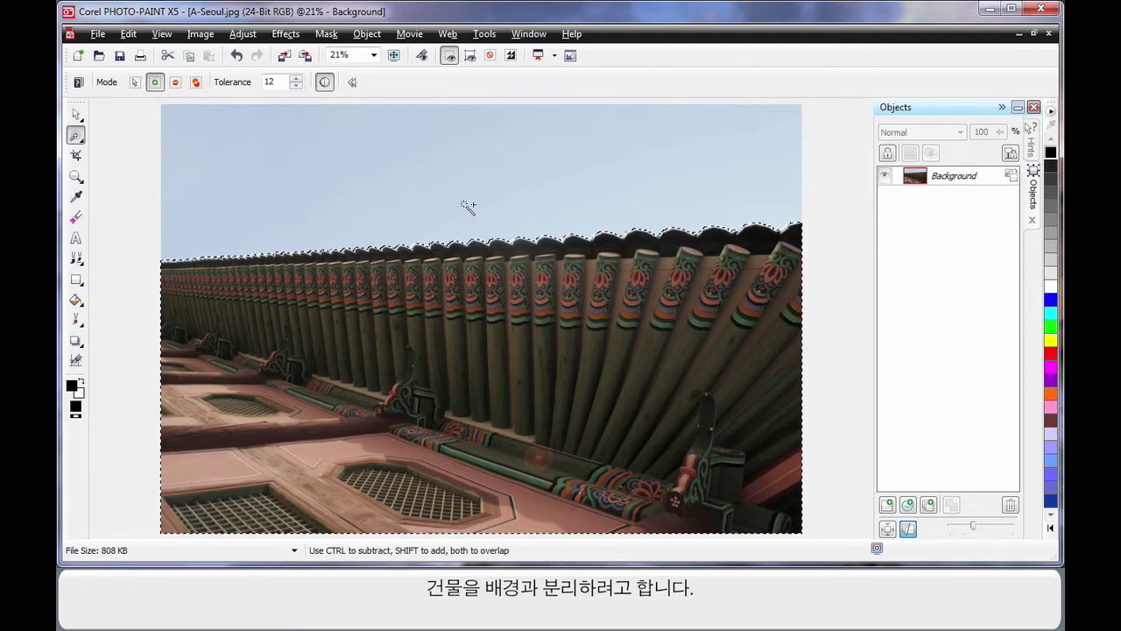
- Cut the masked building into a new object with Object > Create > Object: Cut Selection
click(369, 35)
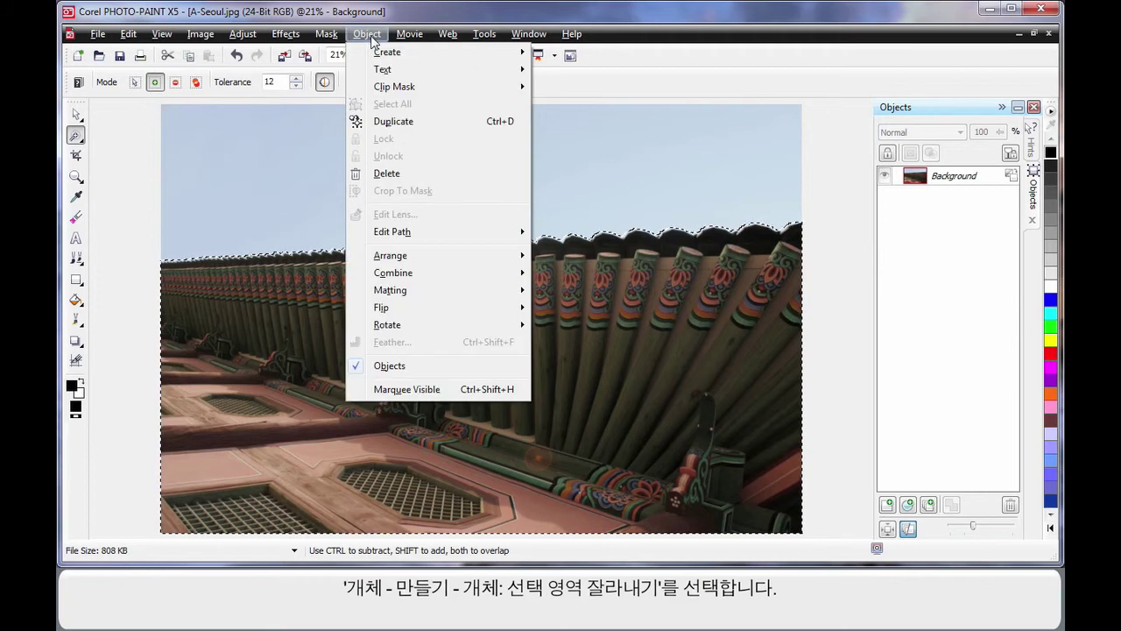
mouse_move(394, 53)
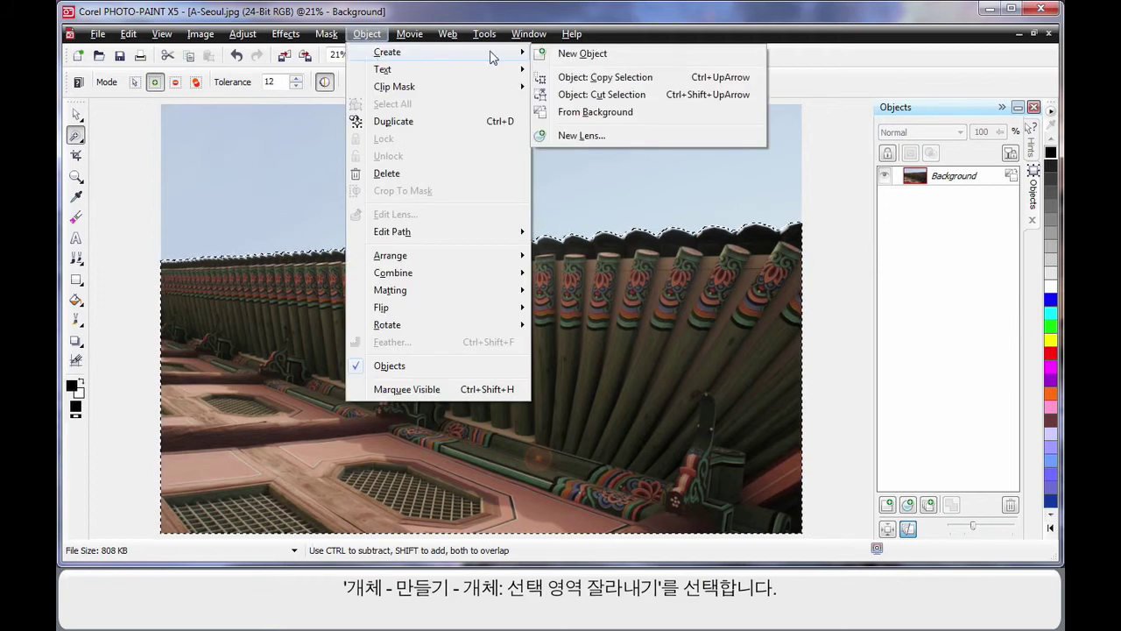
click(635, 96)
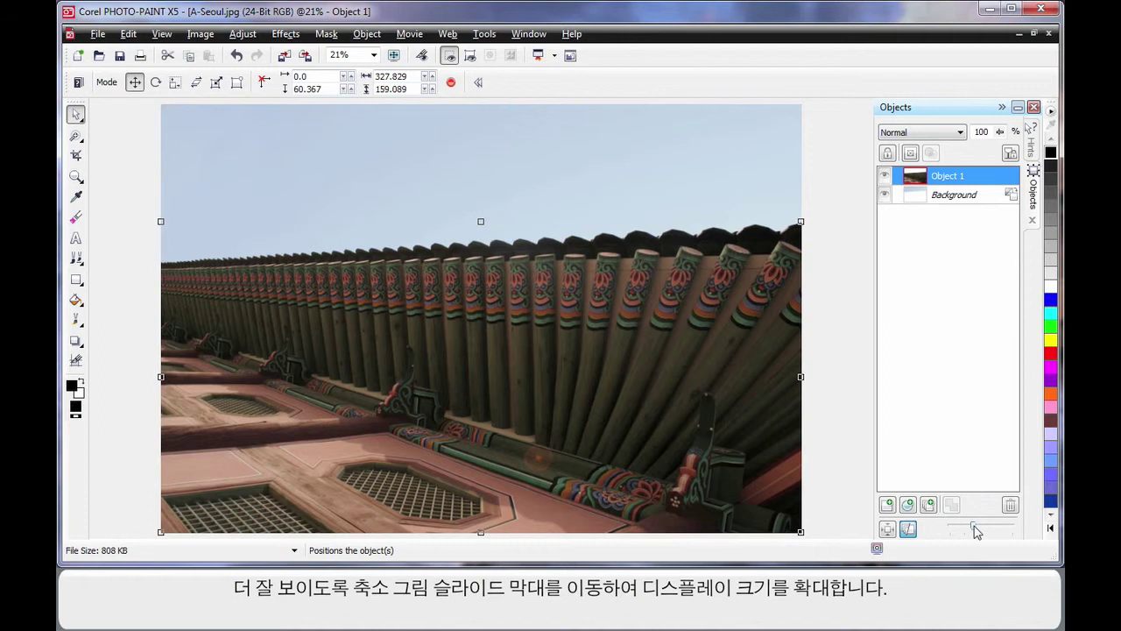
- Enlarge the Objects docker thumbnails and switch them to Thumbnail Extents Mode
drag(974, 527, 1006, 531)
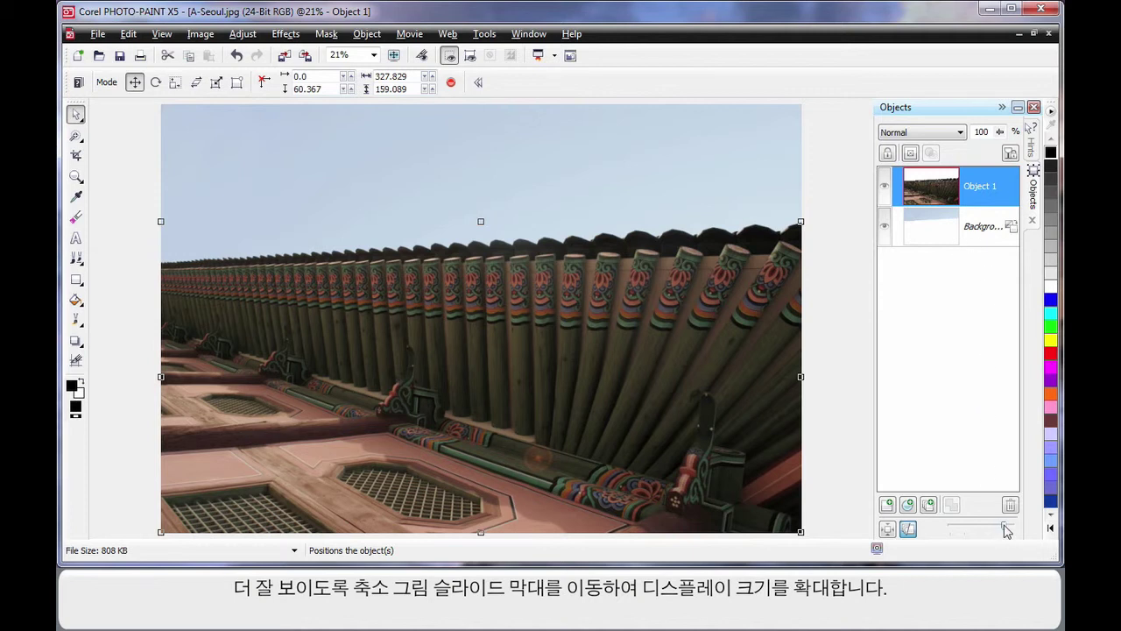
drag(1006, 531, 1012, 528)
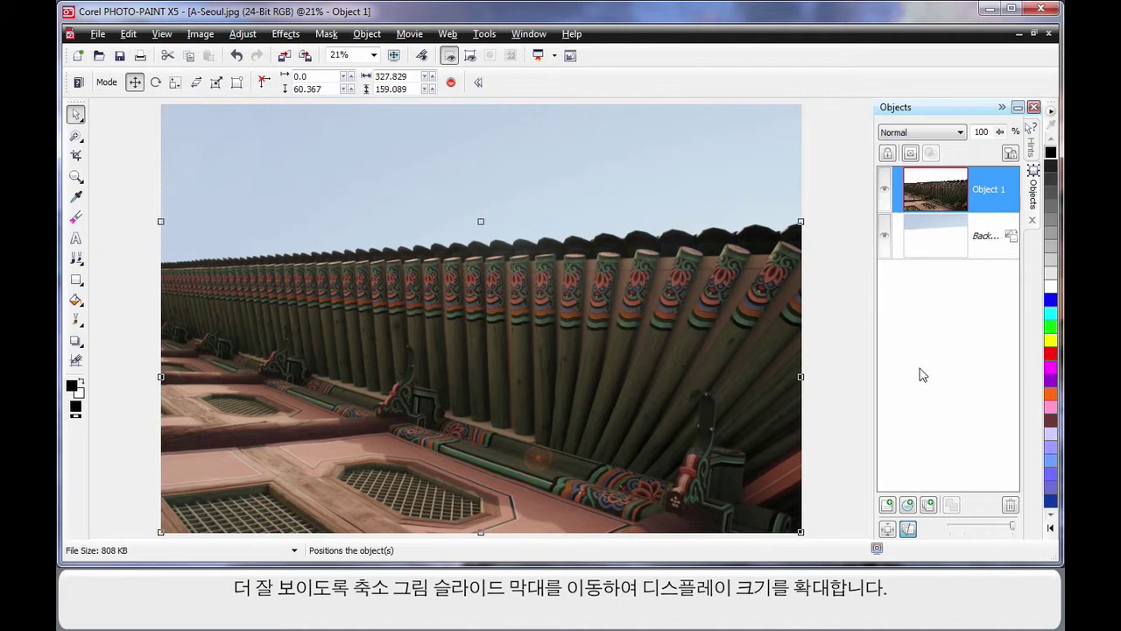
click(887, 530)
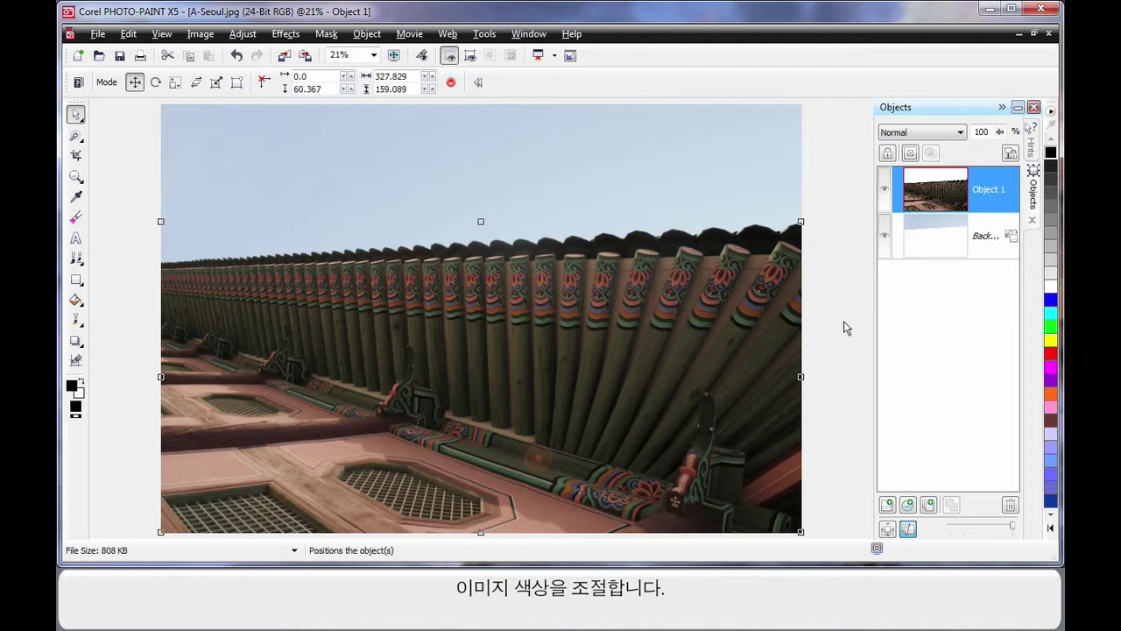
- Adjust the Background in Image Adjustment Lab: temperature 8,063, tint 24, saturation 21, contrast -14
click(927, 242)
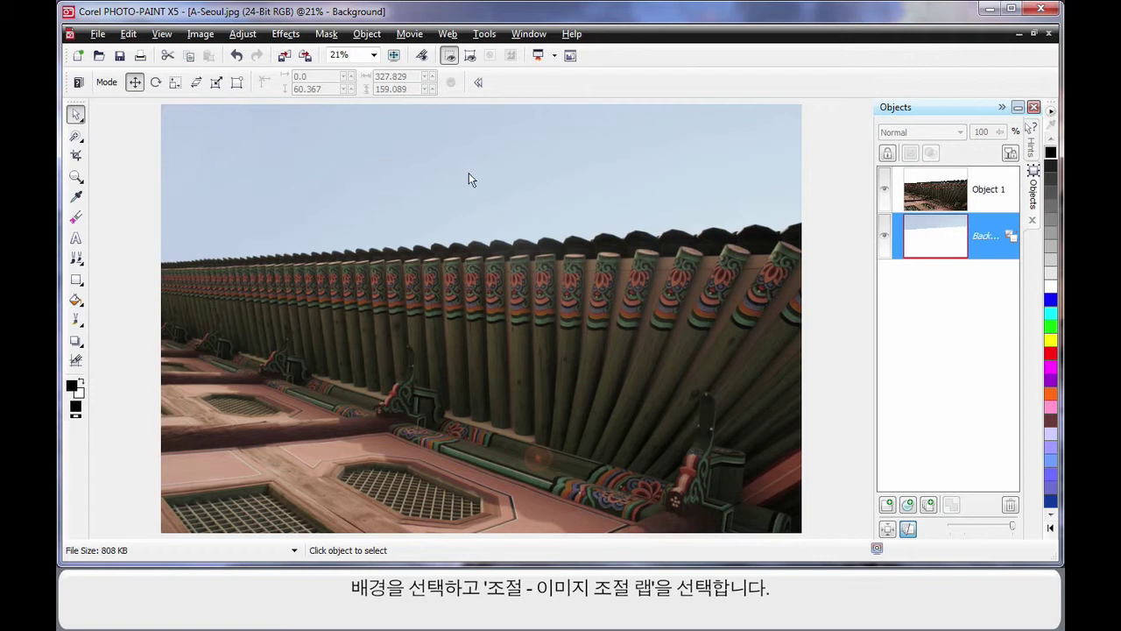
click(242, 35)
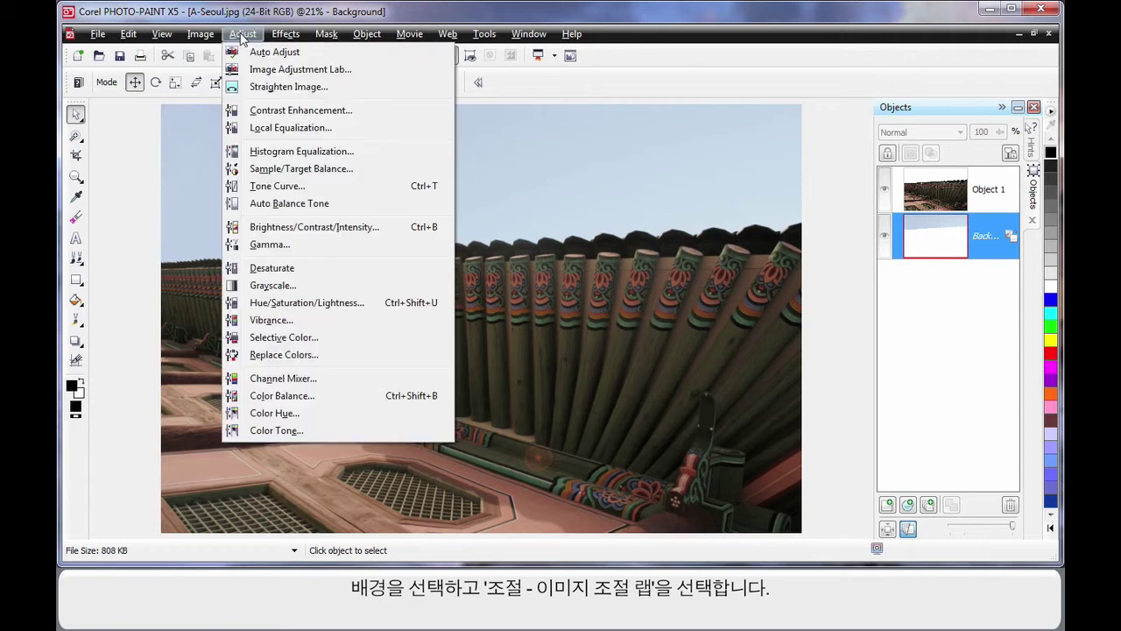
click(300, 69)
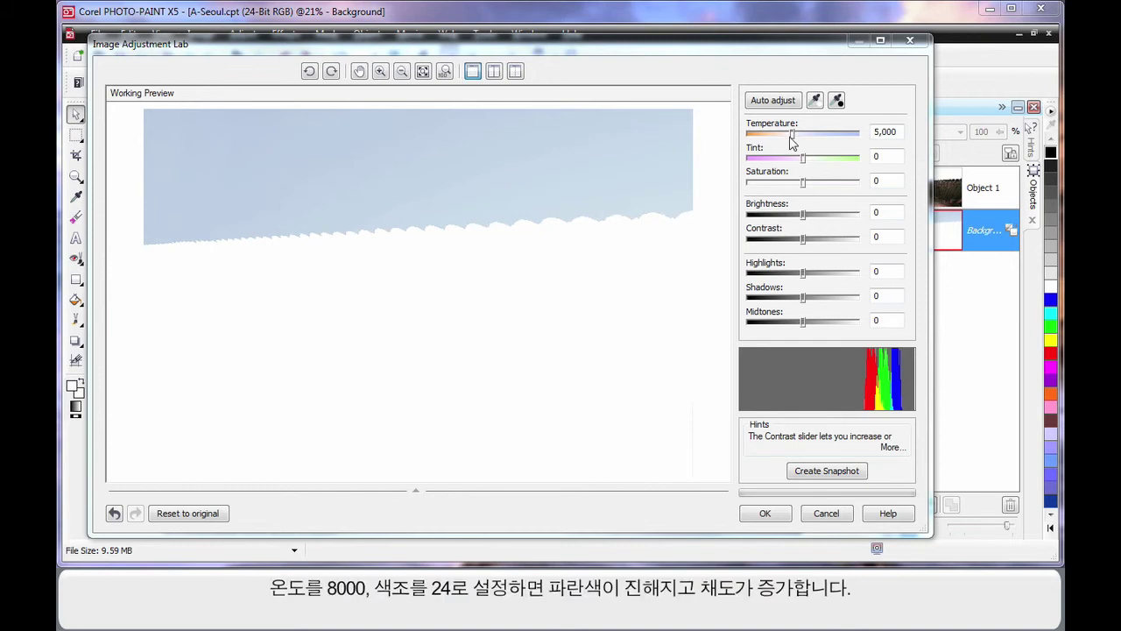
drag(792, 139, 814, 184)
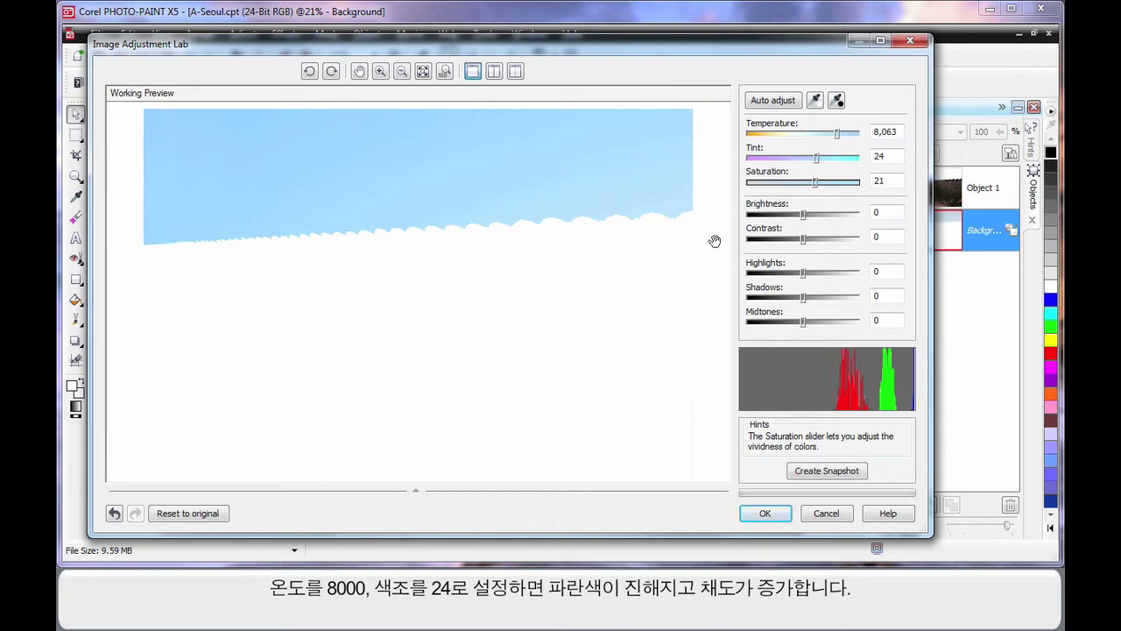
drag(802, 242, 796, 248)
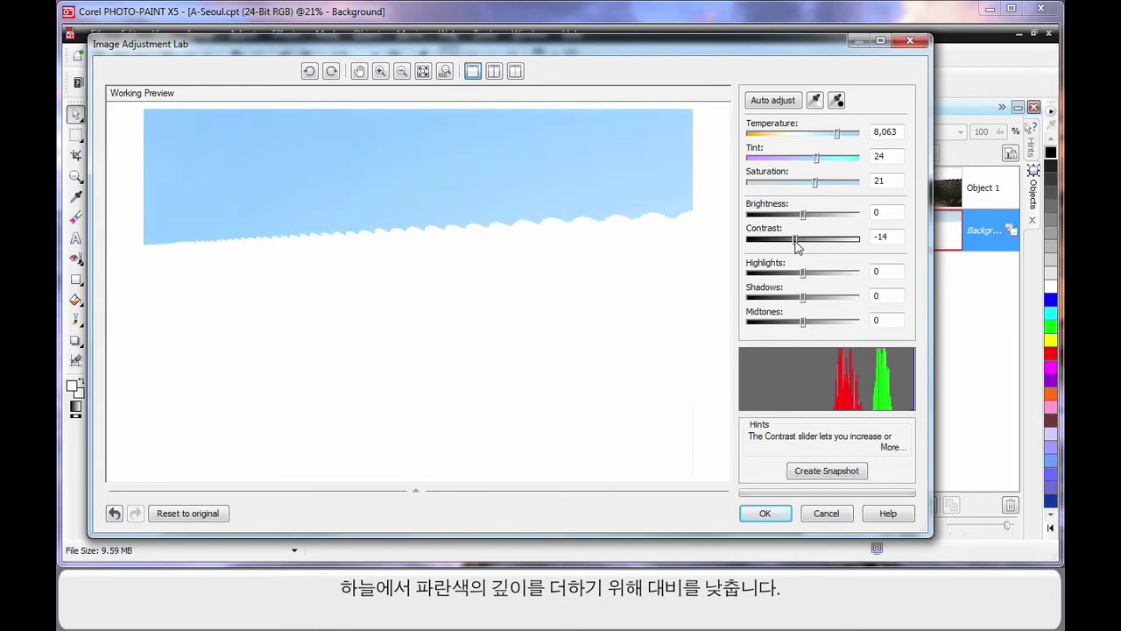
click(777, 513)
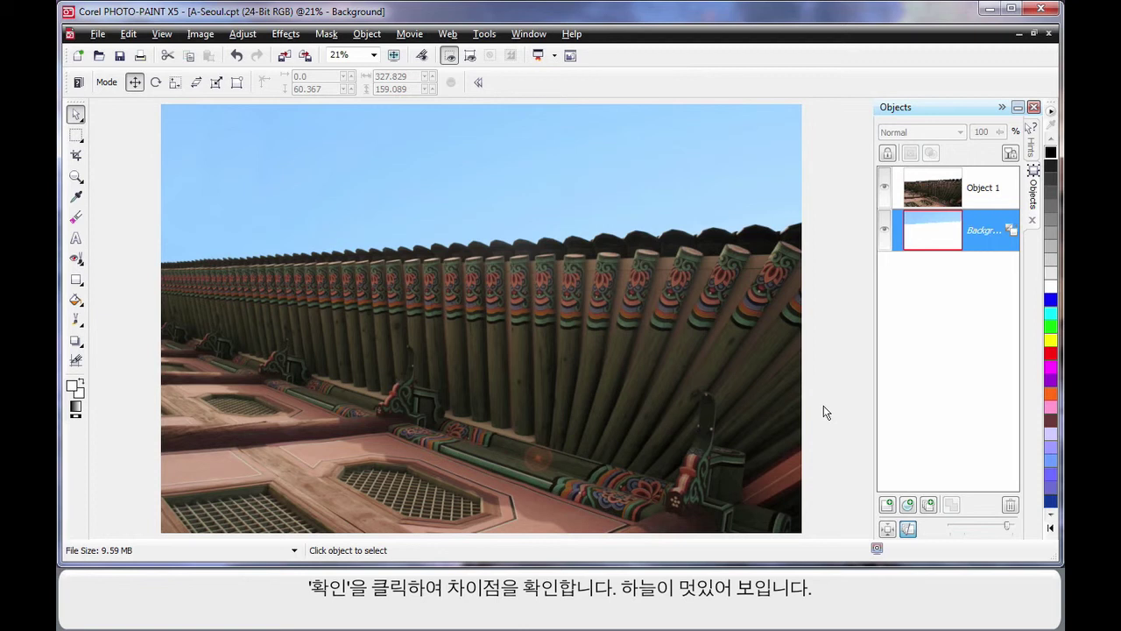
- In Image Adjustment Lab for Object 1, set saturation 21, contrast 20 and midtones 14
click(939, 192)
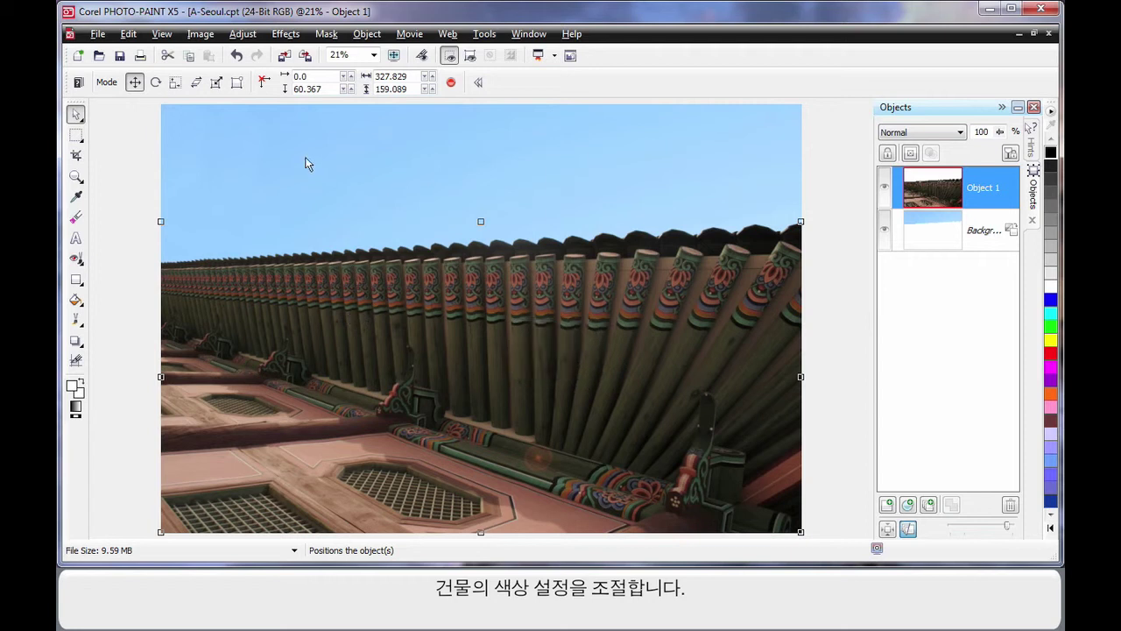
click(242, 33)
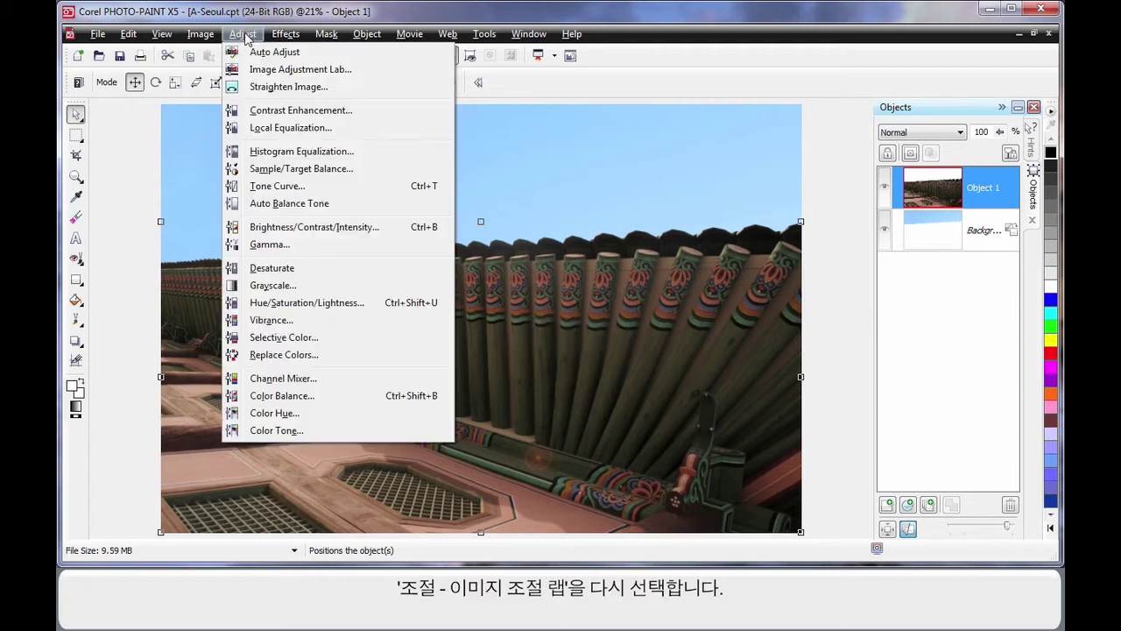
click(298, 73)
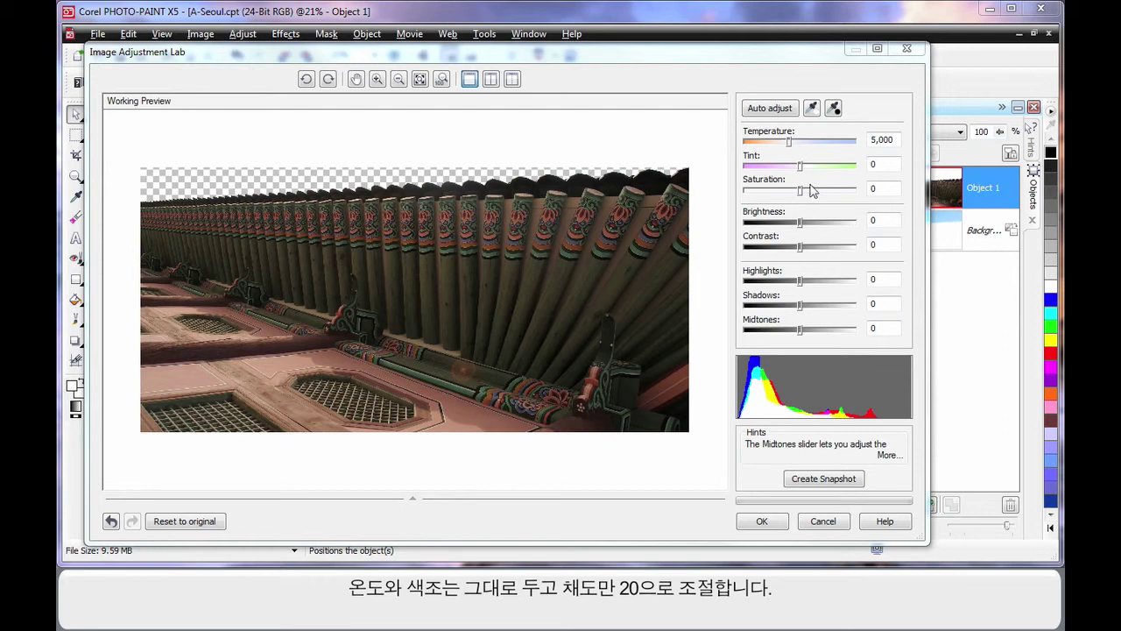
click(802, 194)
drag(801, 194, 812, 195)
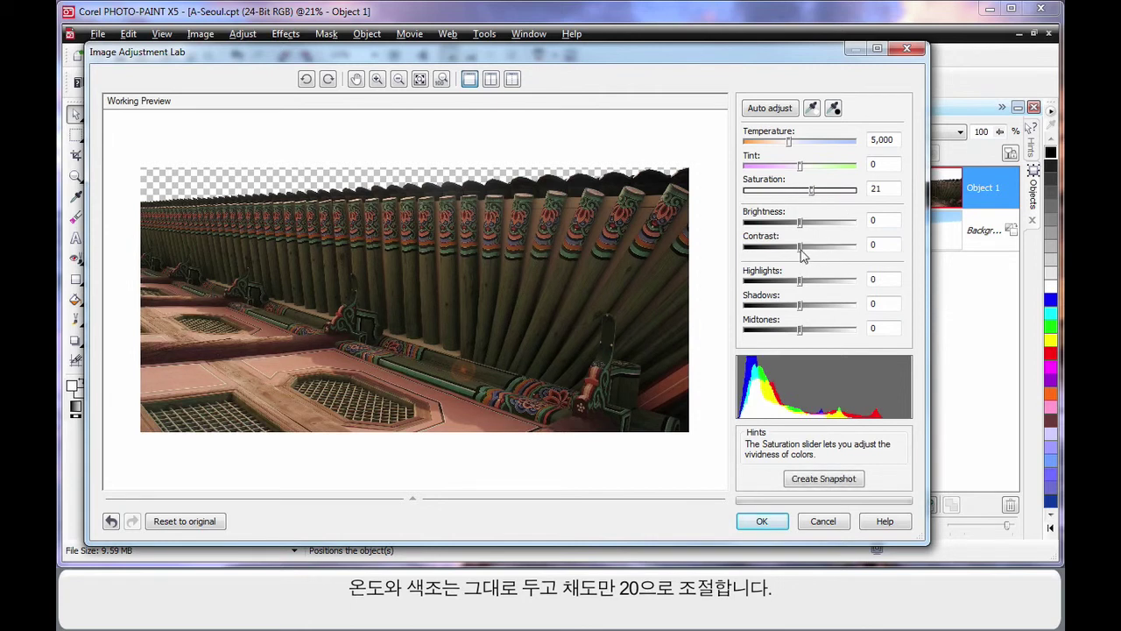
drag(800, 249, 813, 252)
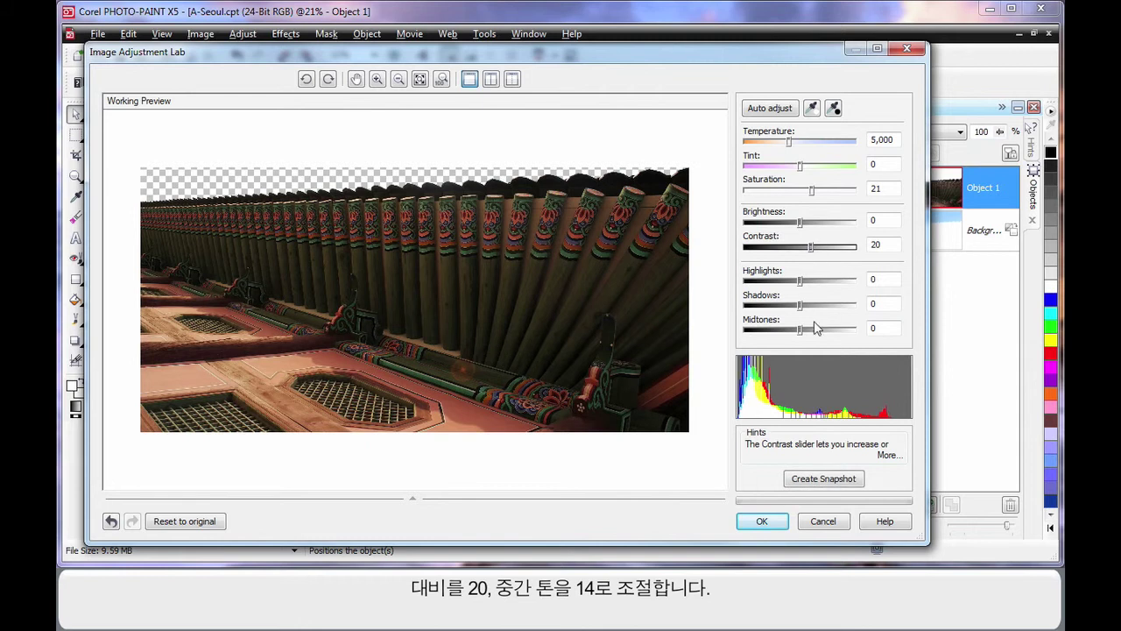
drag(800, 331, 810, 339)
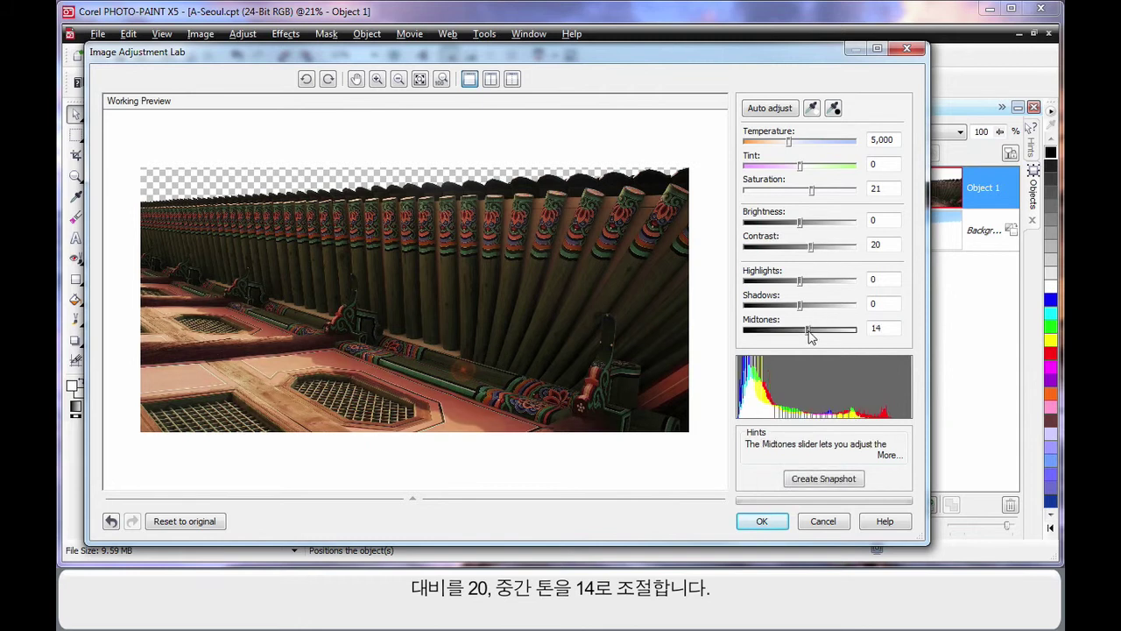
- Save the adjustments as a snapshot and compare it against the original, ending on the snapshot
click(830, 482)
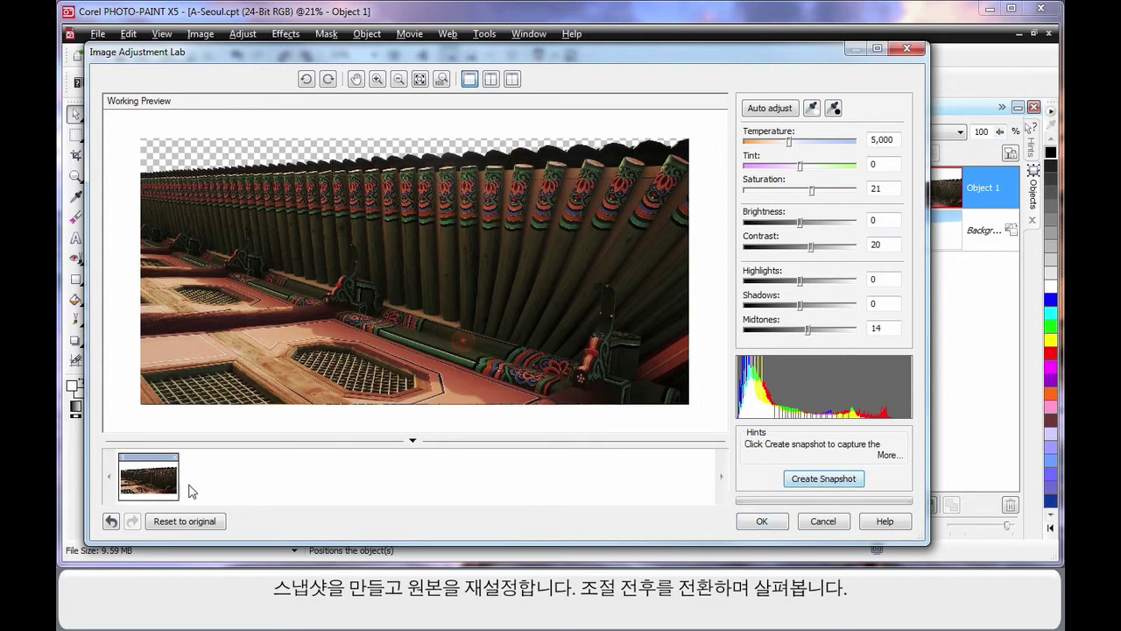
click(199, 522)
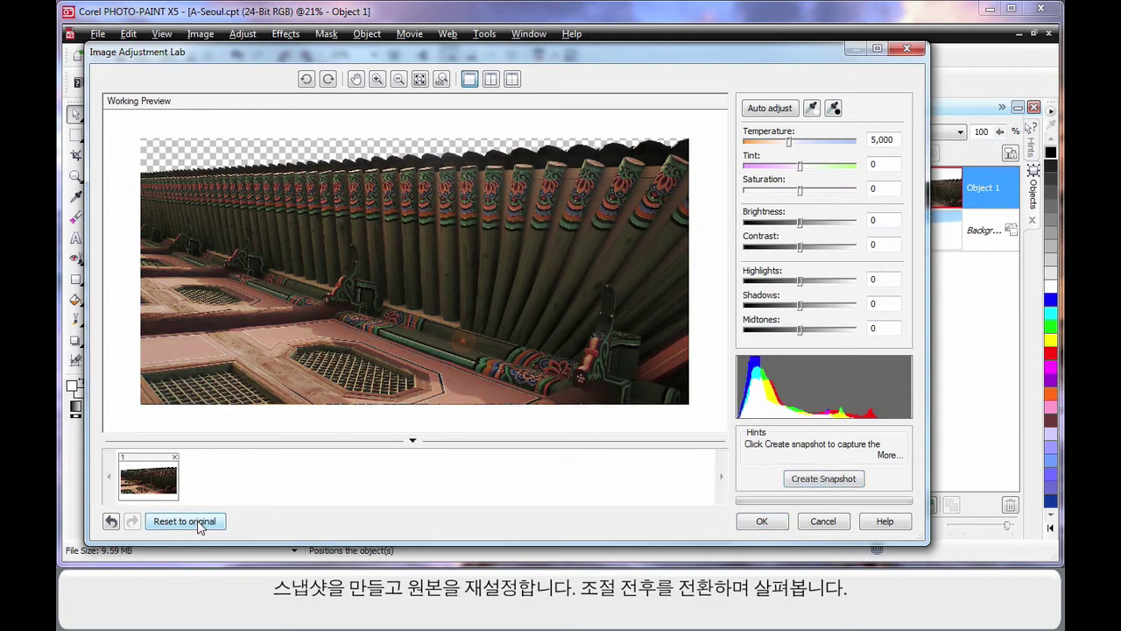
click(148, 478)
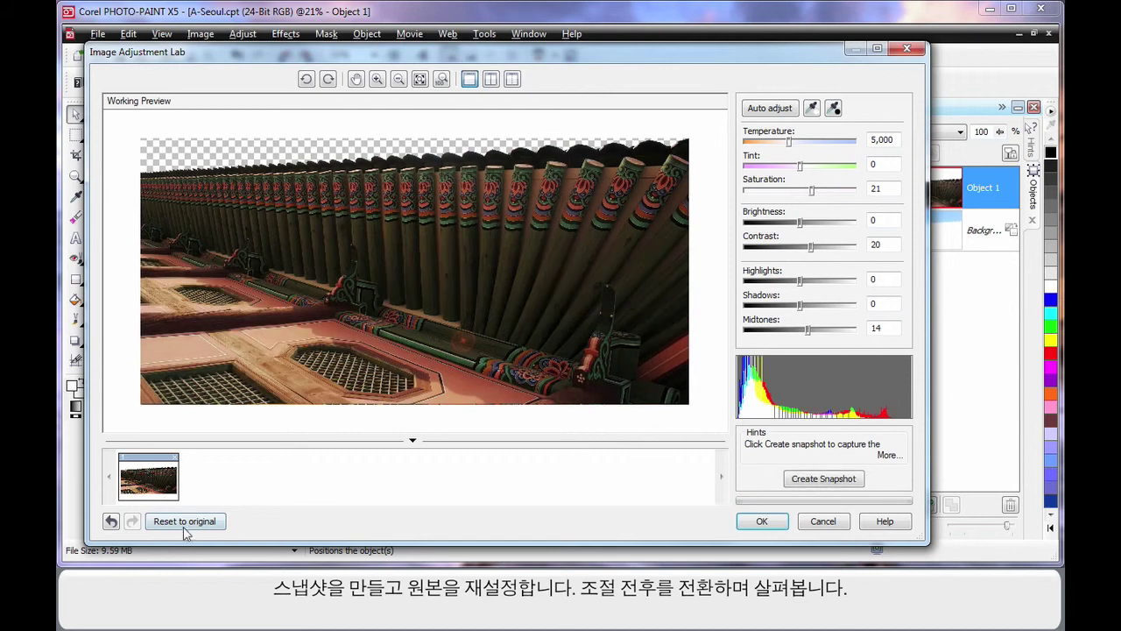
click(175, 518)
click(155, 487)
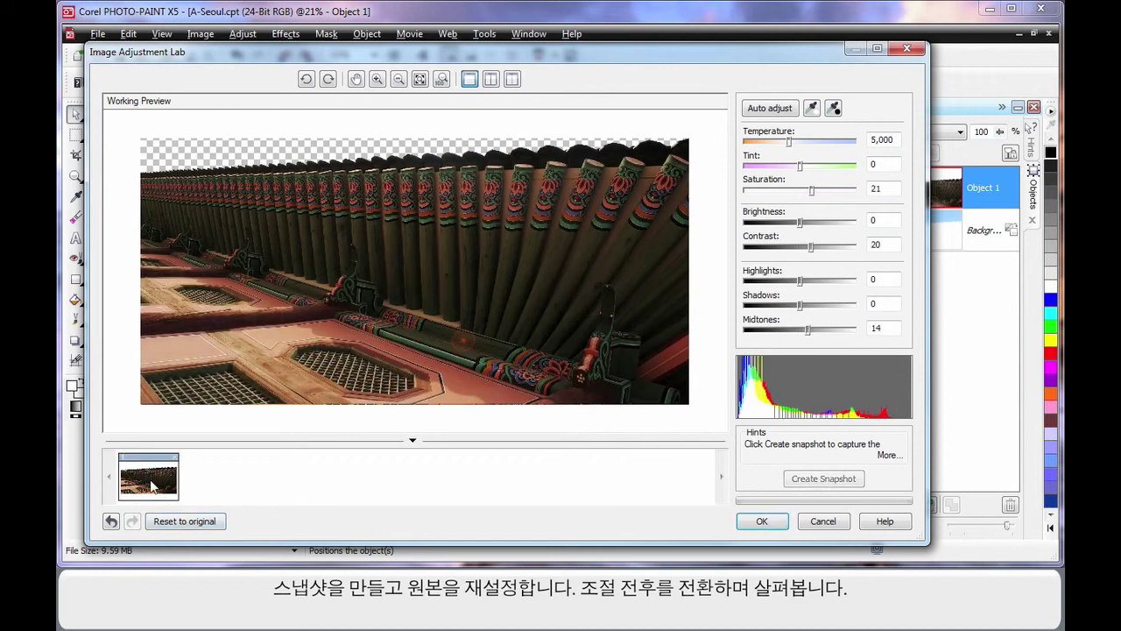
click(165, 520)
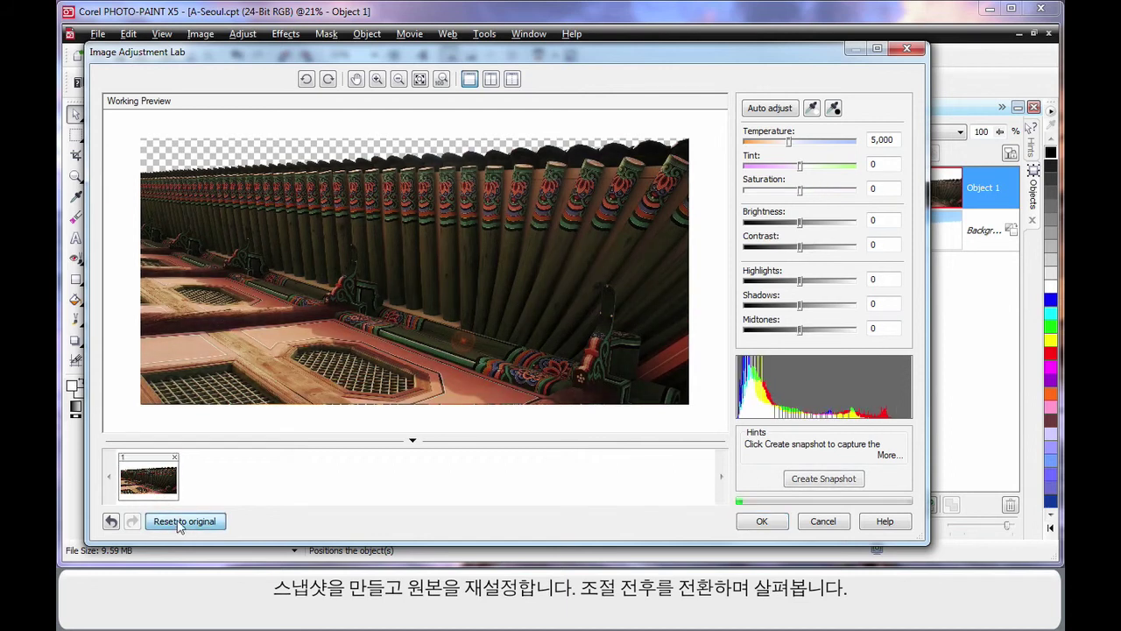
click(156, 481)
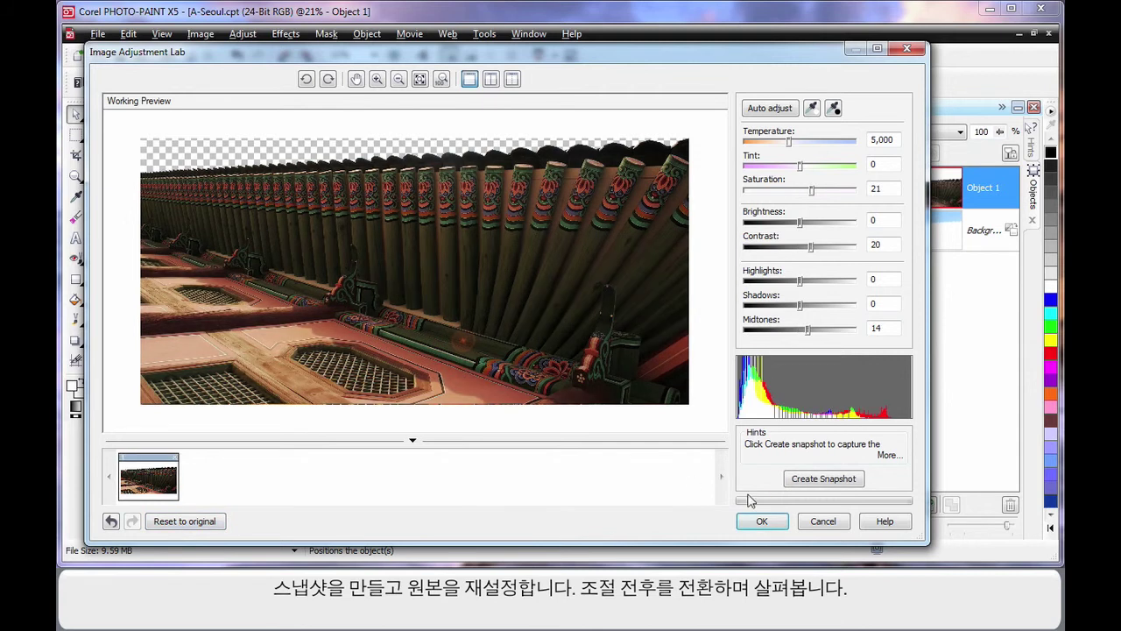
- Apply the Image Adjustment Lab edits to the building object, Object 1
click(761, 520)
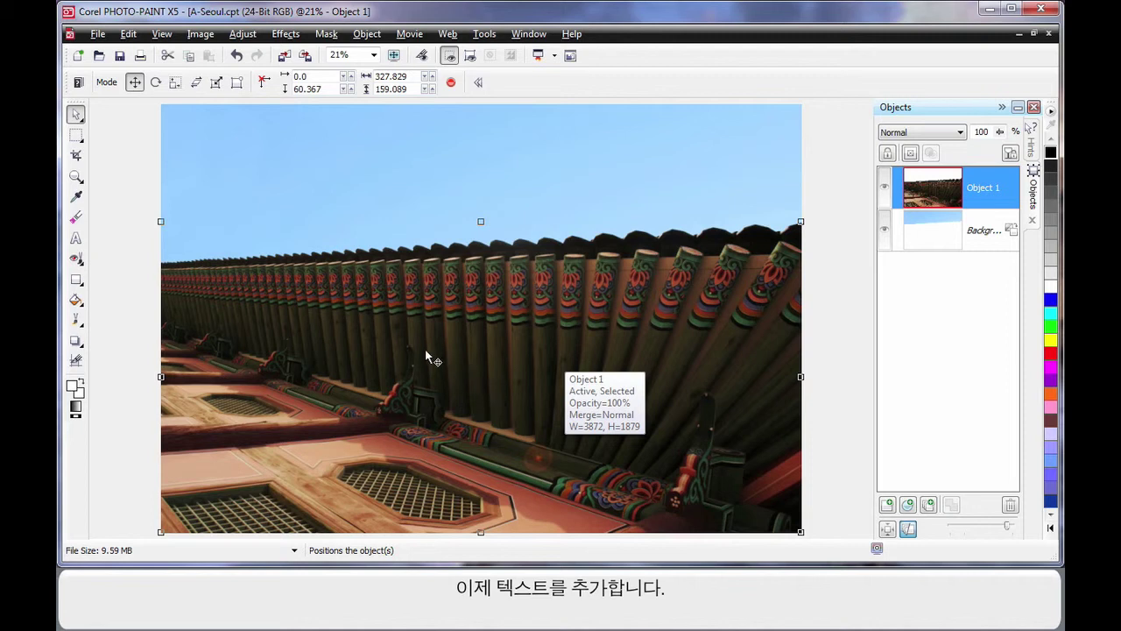
click(76, 240)
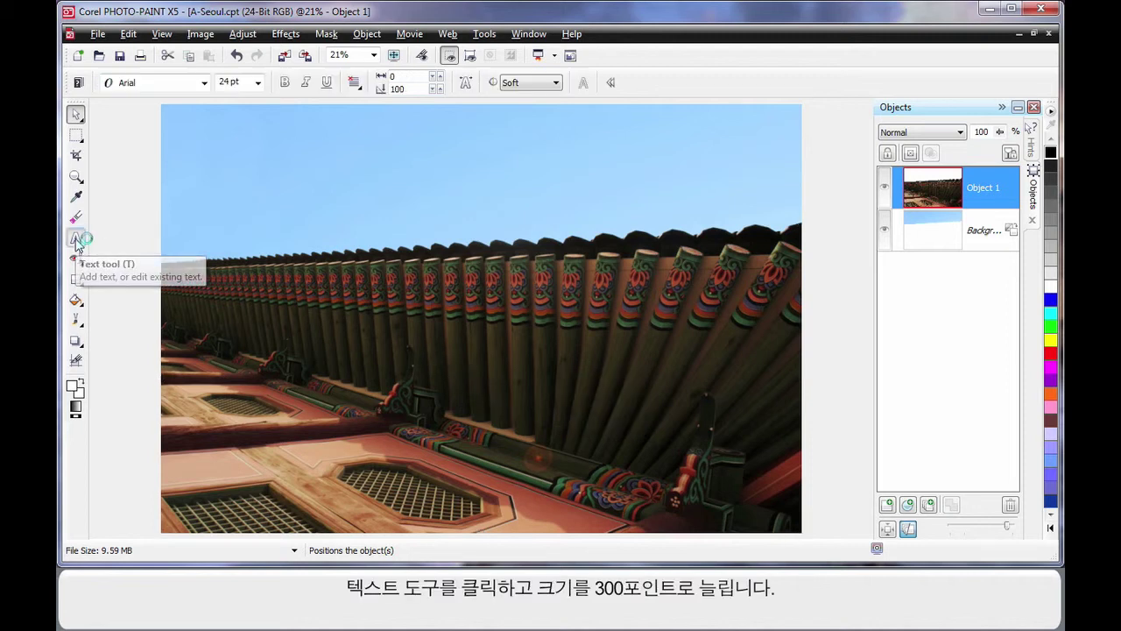
- Type 'Seoul' in 300 pt Arial across the sky and colour it white
click(233, 82)
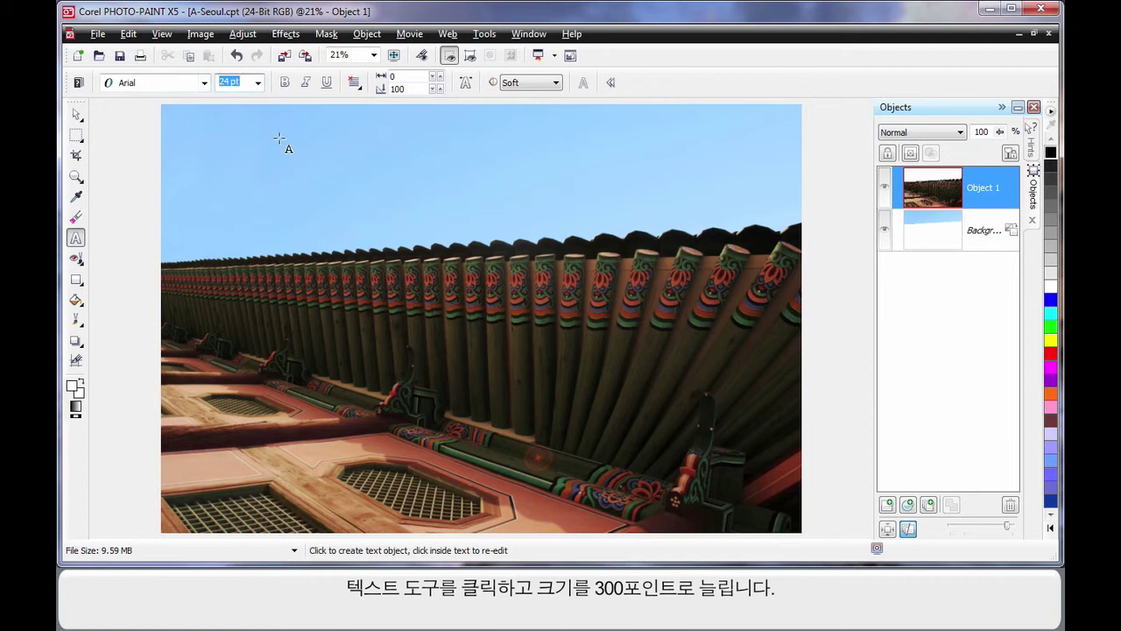
text(300)
click(208, 243)
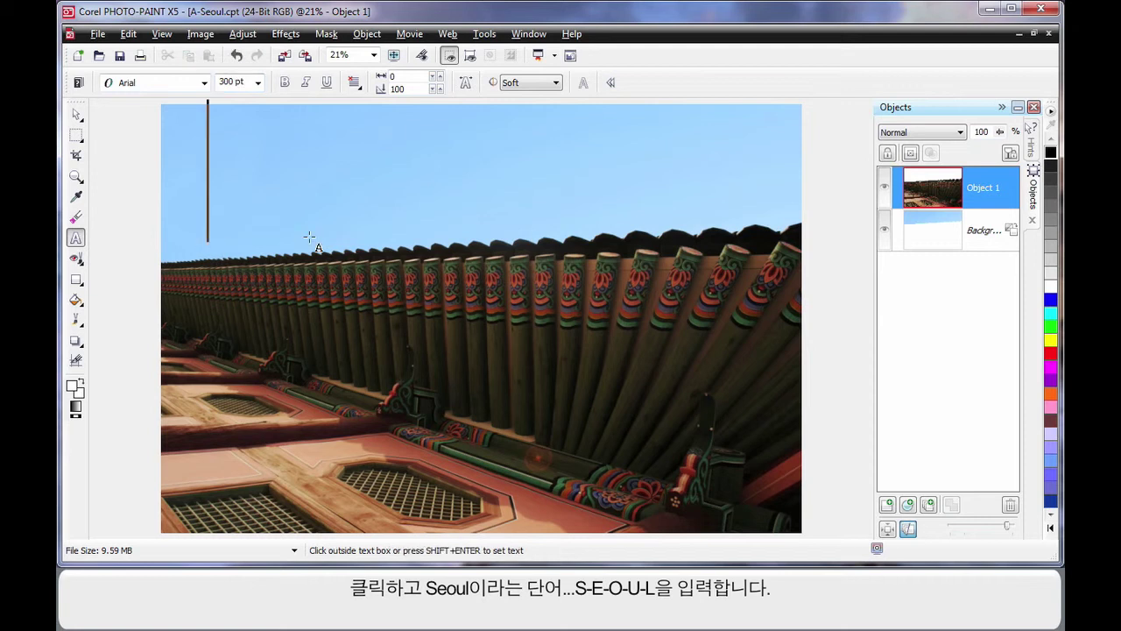
text(S)
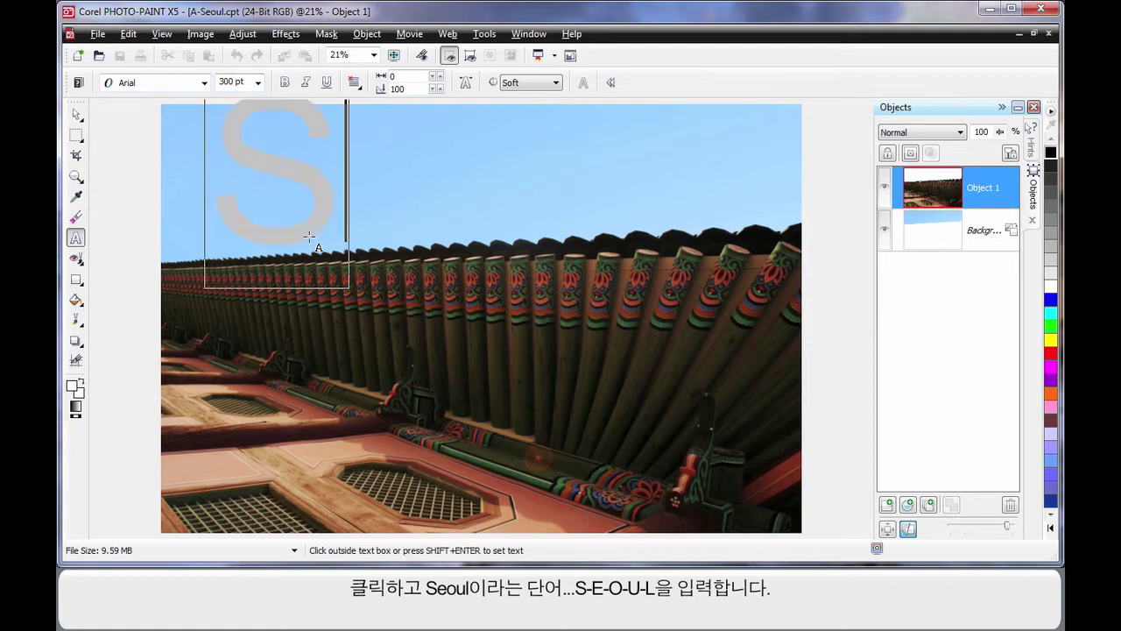
text(eoul)
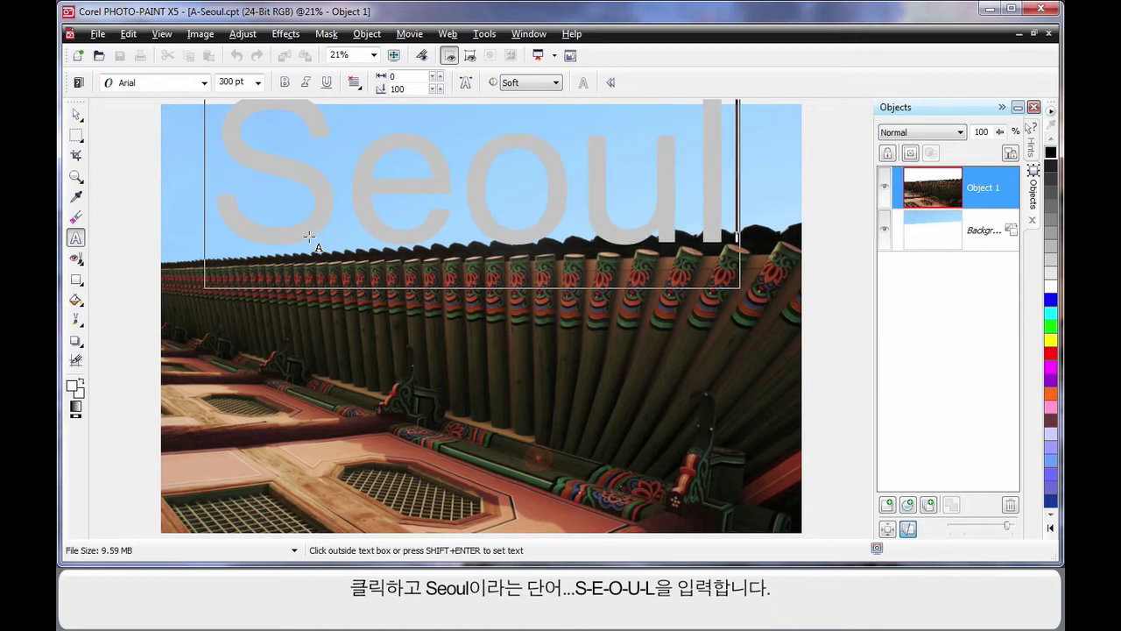
drag(209, 170, 741, 184)
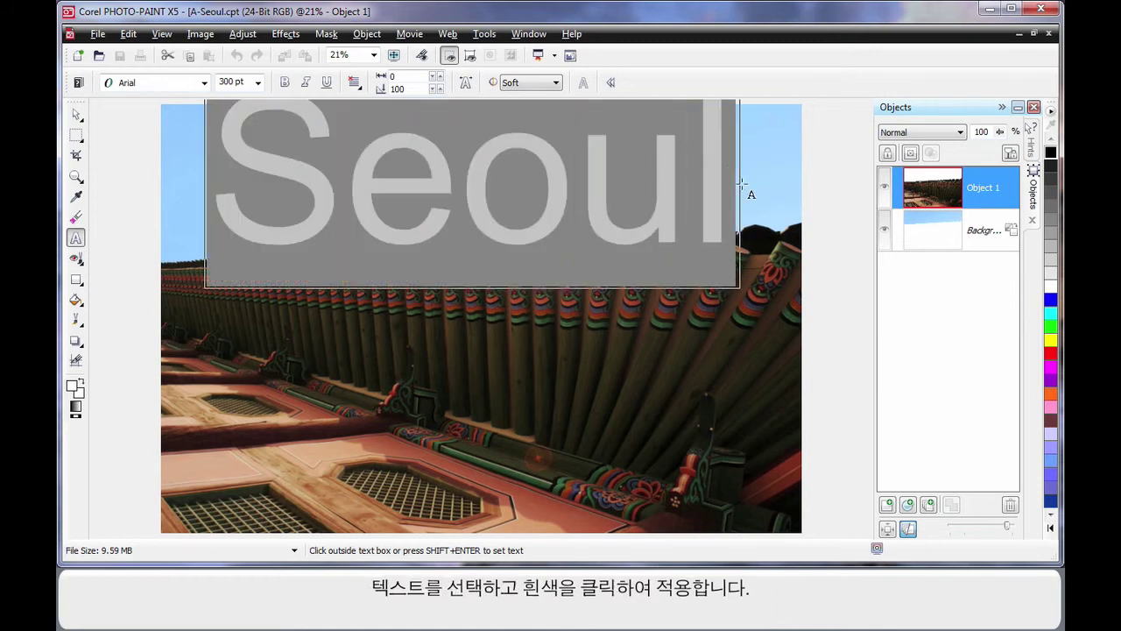
click(1050, 289)
click(77, 118)
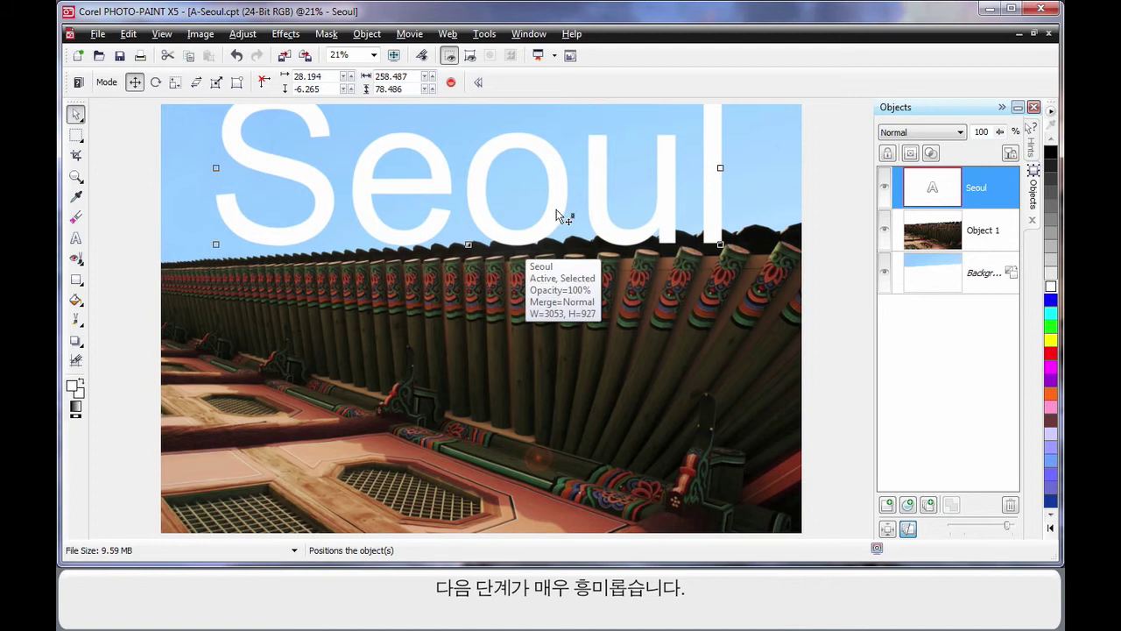
- Move the Seoul text left and enlarge it across the photo's top, then apply the resize
drag(560, 220, 500, 224)
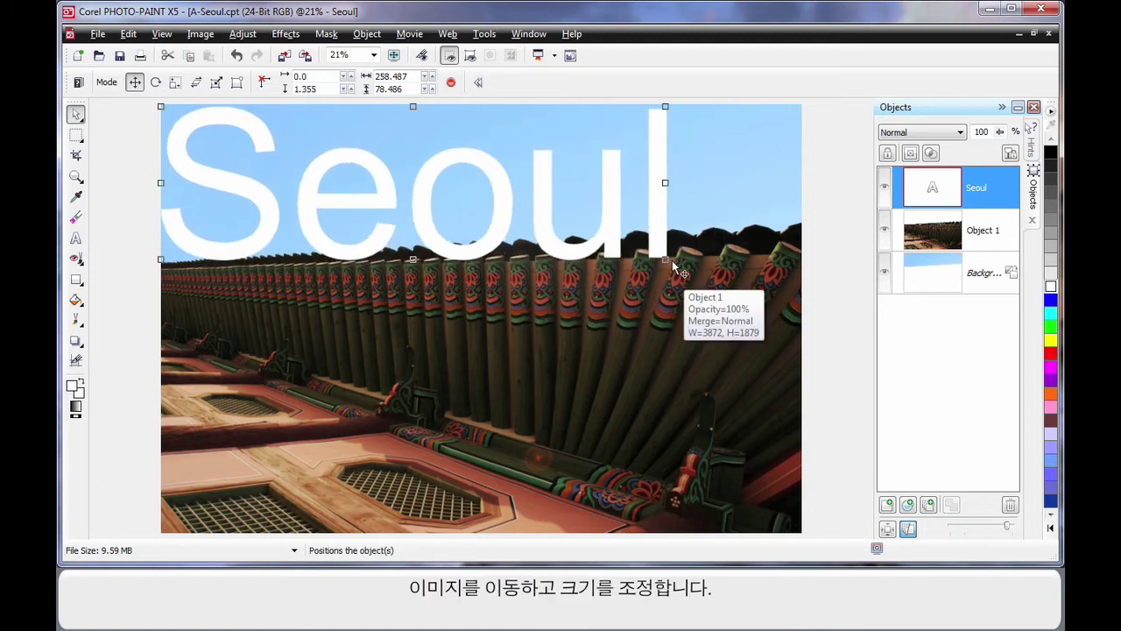
drag(670, 259, 797, 303)
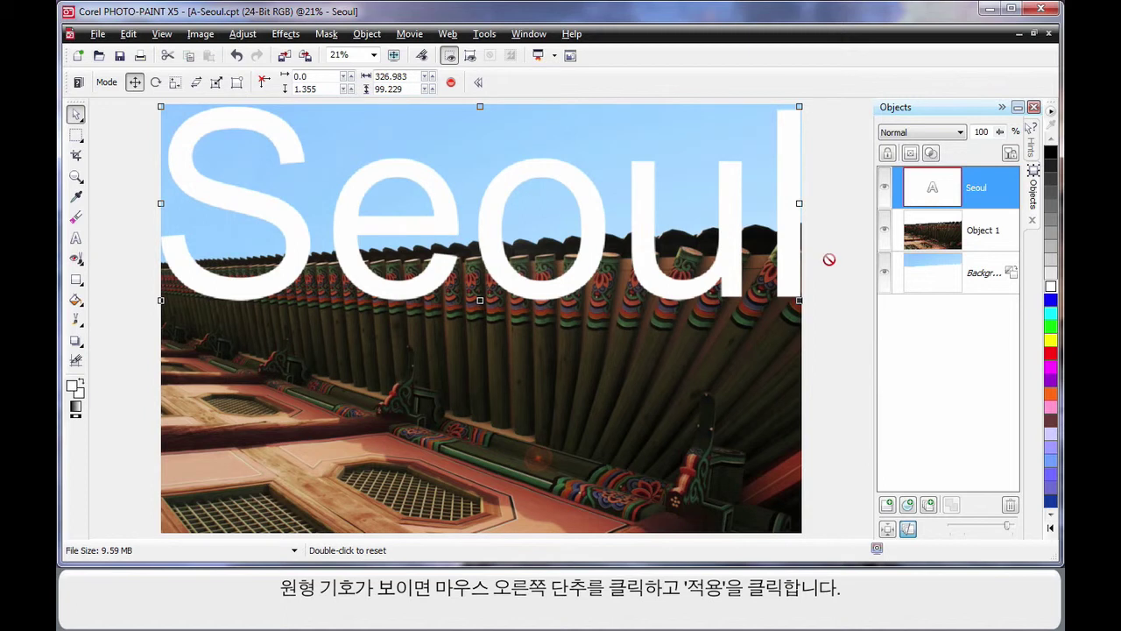
right_click(735, 248)
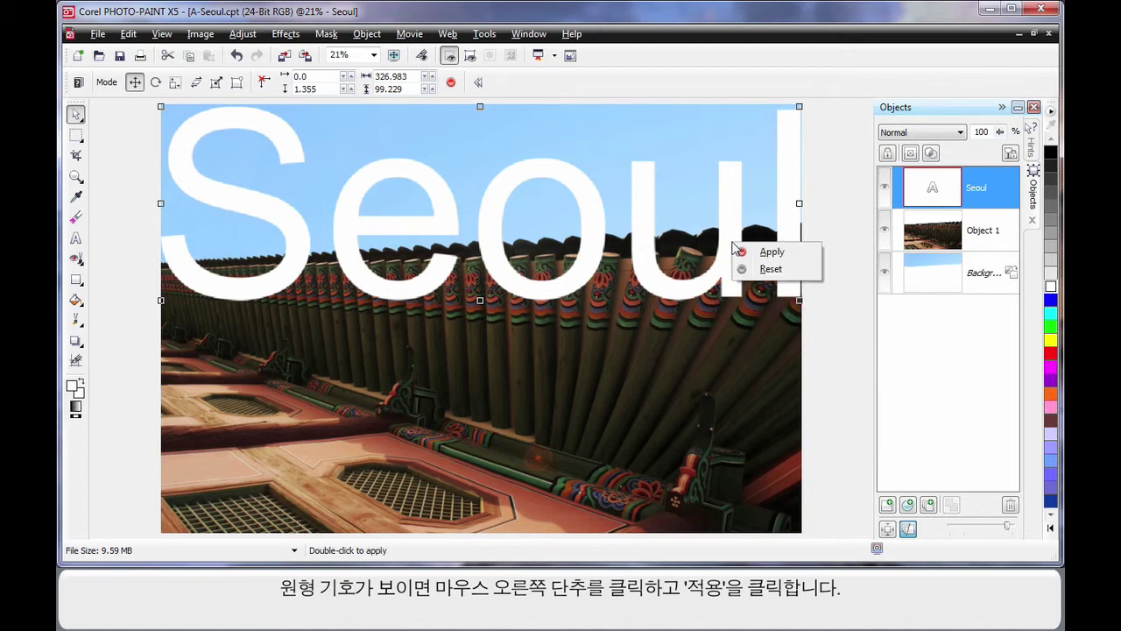
click(772, 253)
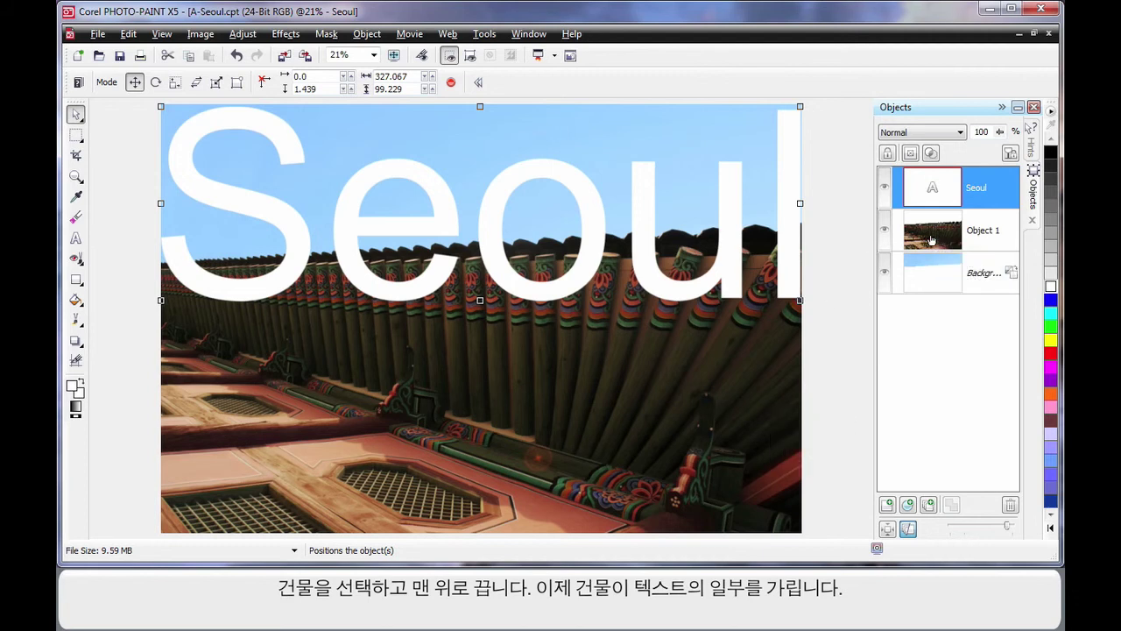
- Drag Object 1 above the Seoul layer in the Objects docker
drag(931, 240, 932, 178)
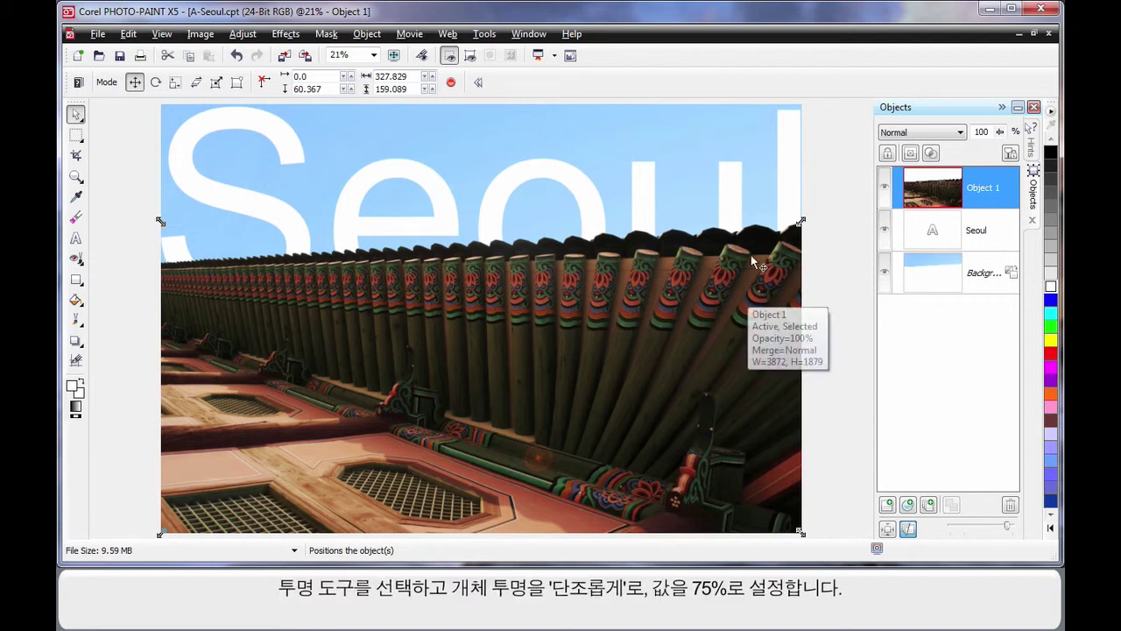
- Select the Seoul text and give it Flat transparency with the Object Transparency tool
click(280, 145)
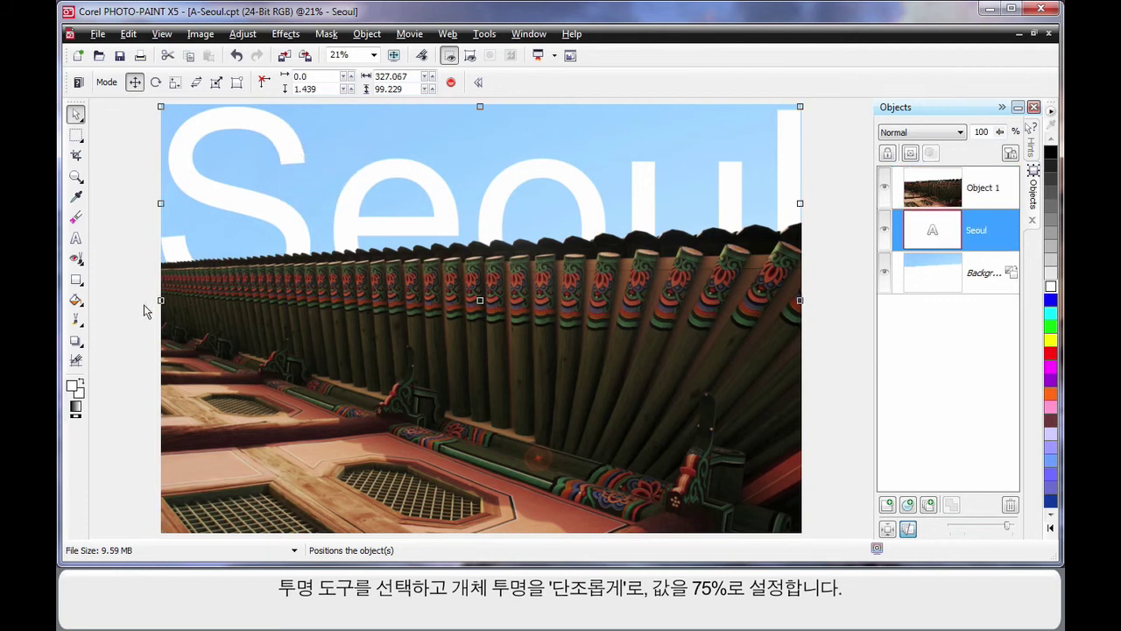
click(82, 347)
click(183, 370)
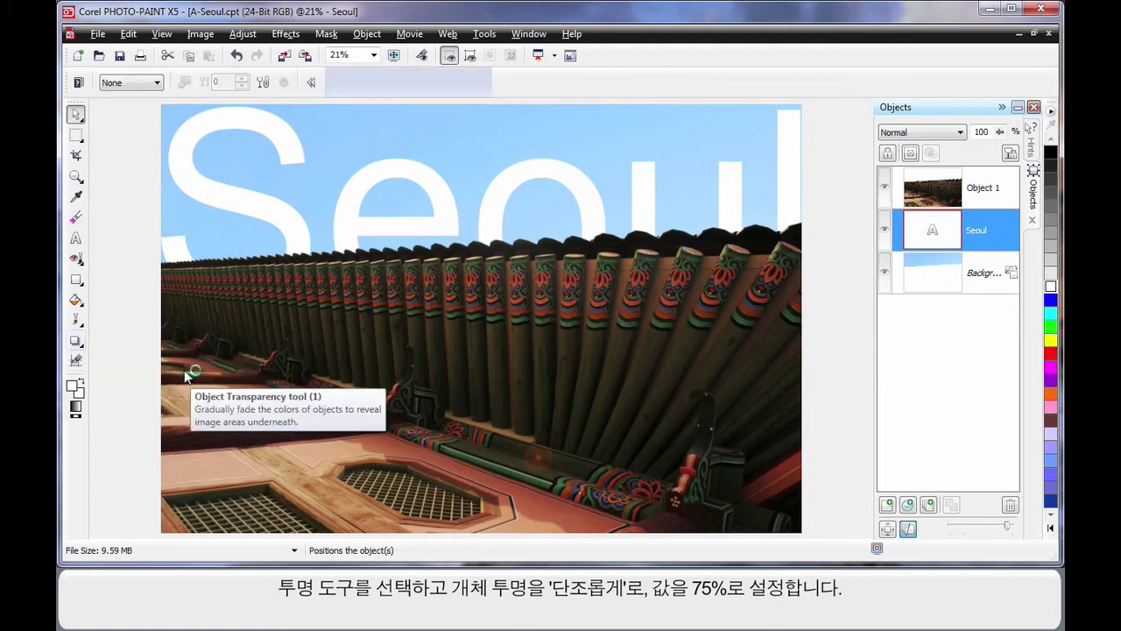
click(156, 83)
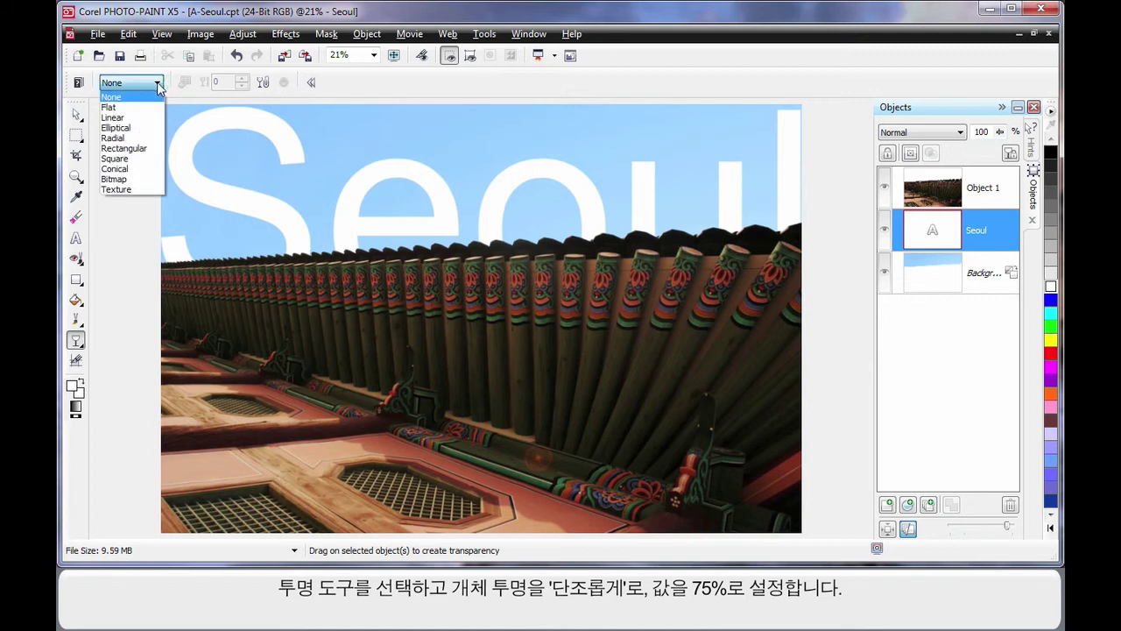
click(139, 107)
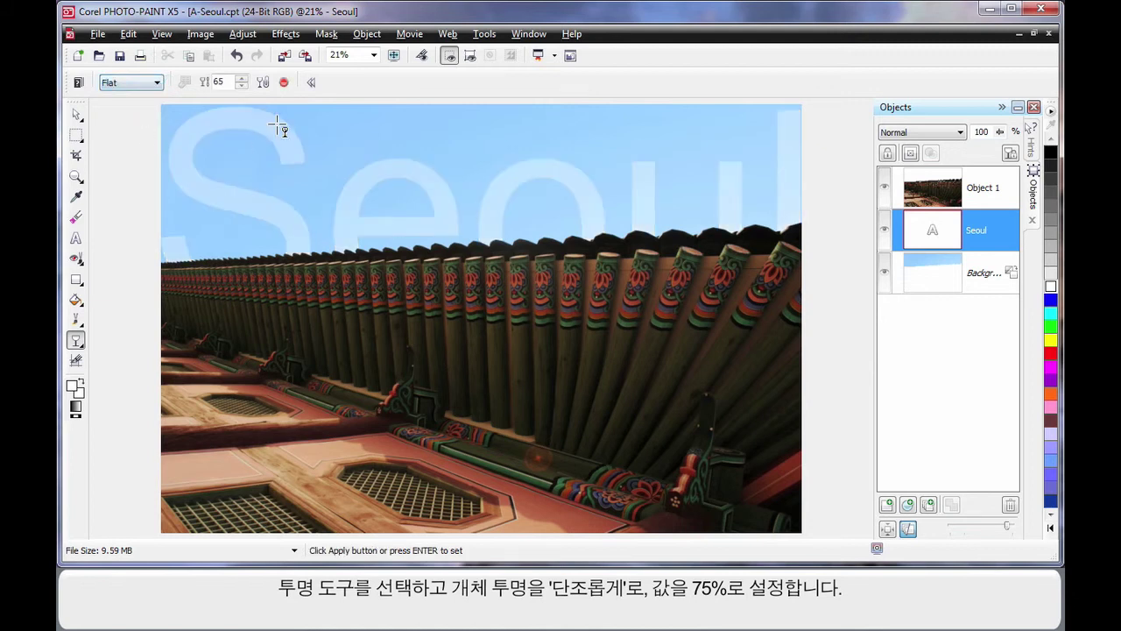
- Set the Seoul text's transparency to 75 and return to the Pick tool
click(242, 78)
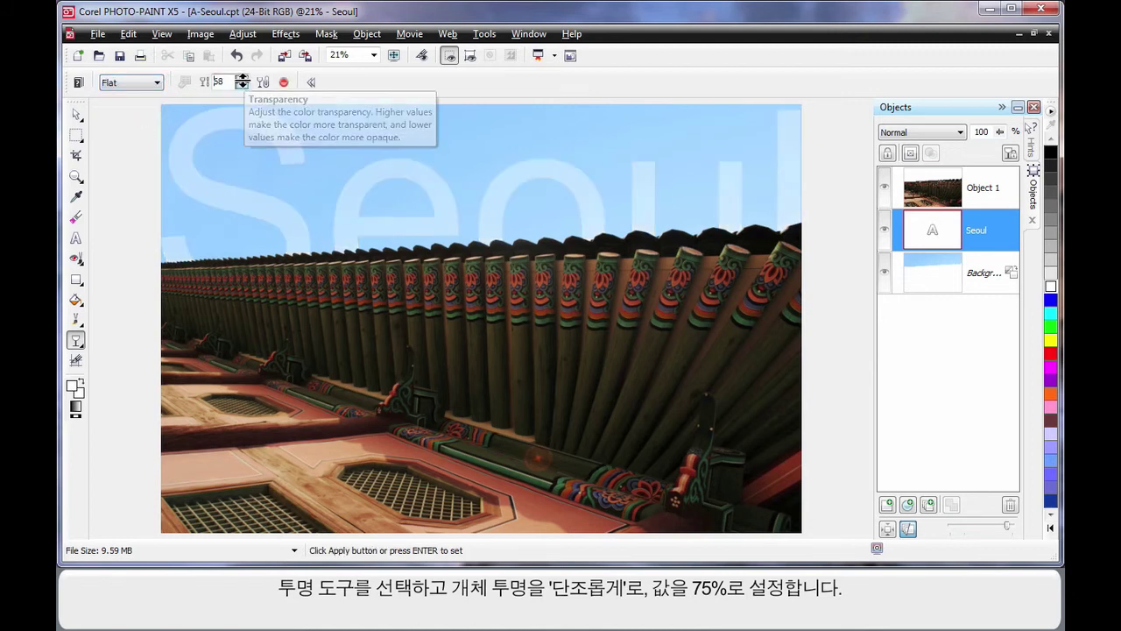
click(242, 80)
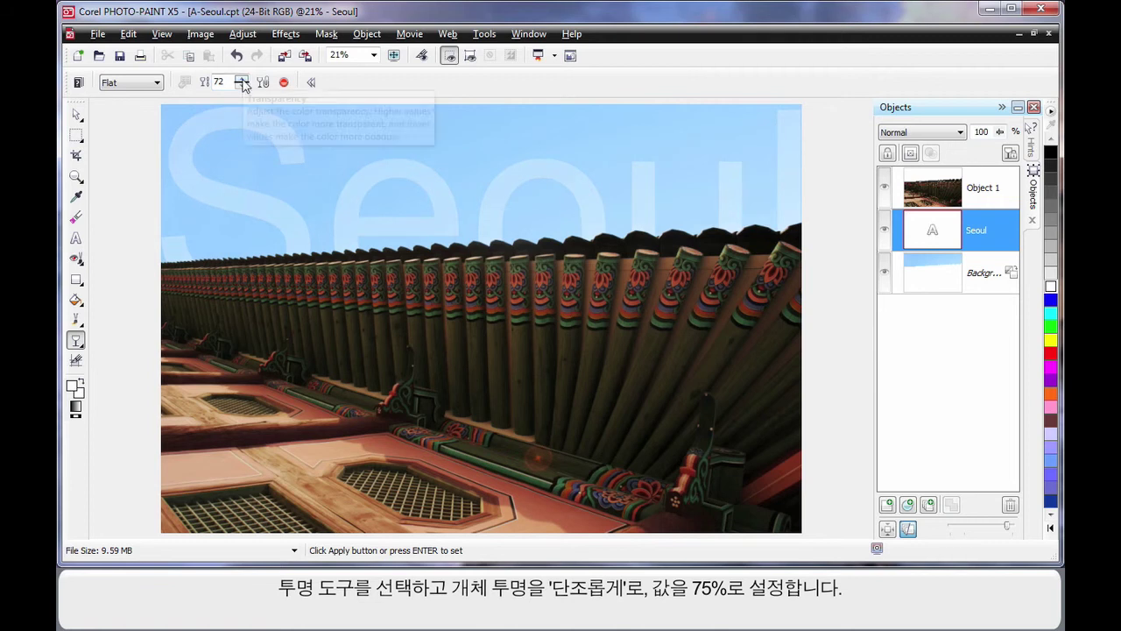
click(242, 80)
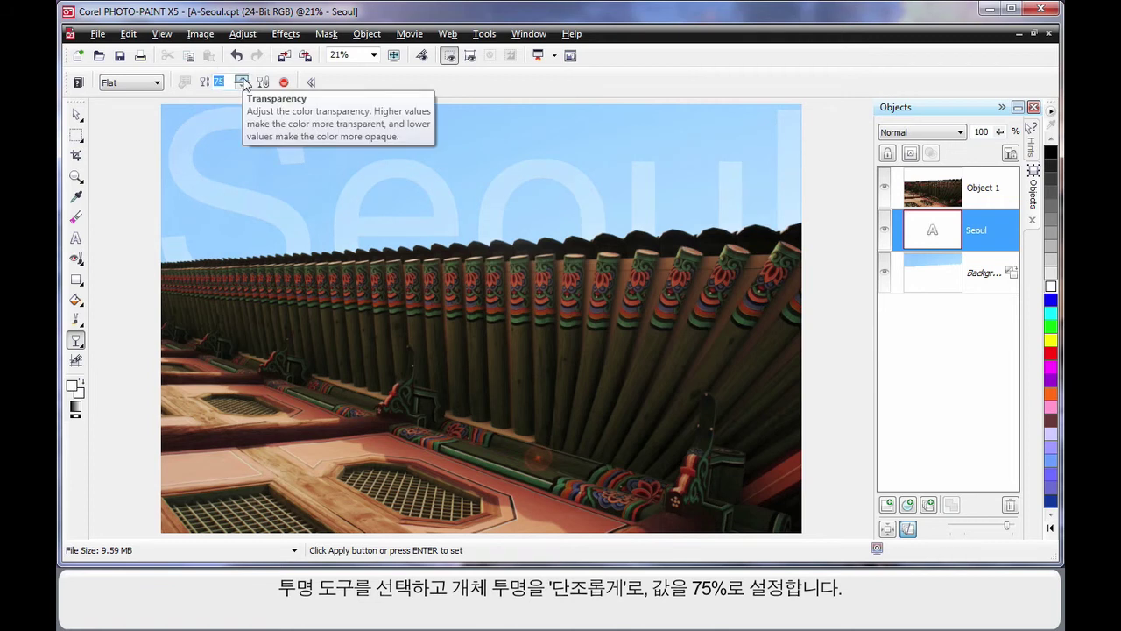
click(243, 83)
click(243, 83)
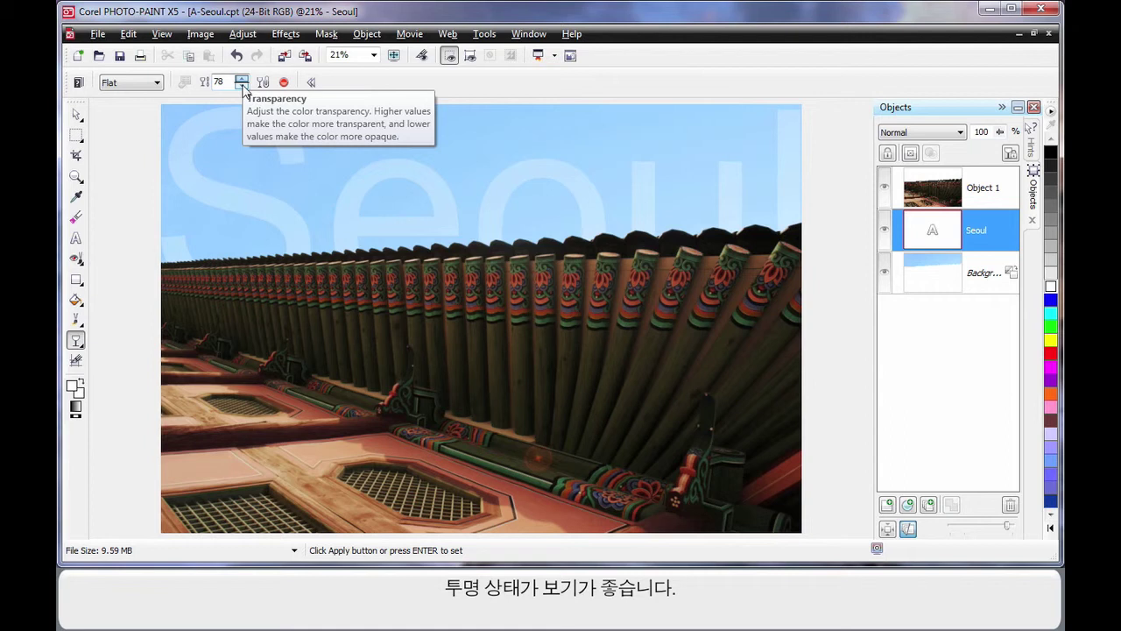
click(242, 84)
click(242, 83)
click(242, 85)
click(243, 85)
click(229, 82)
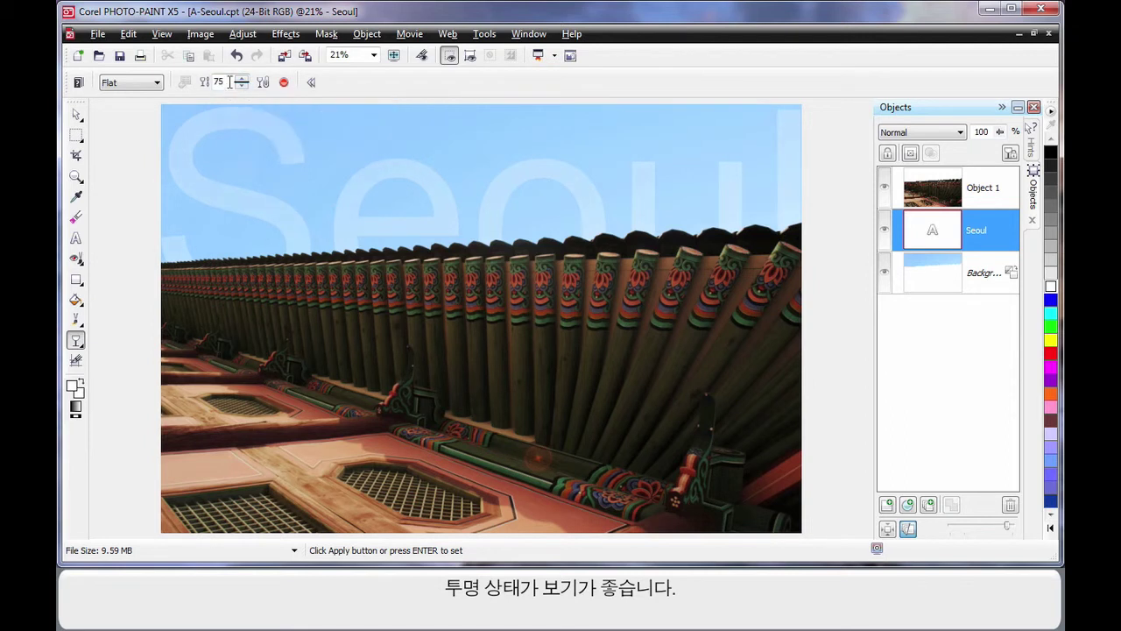
key(Return)
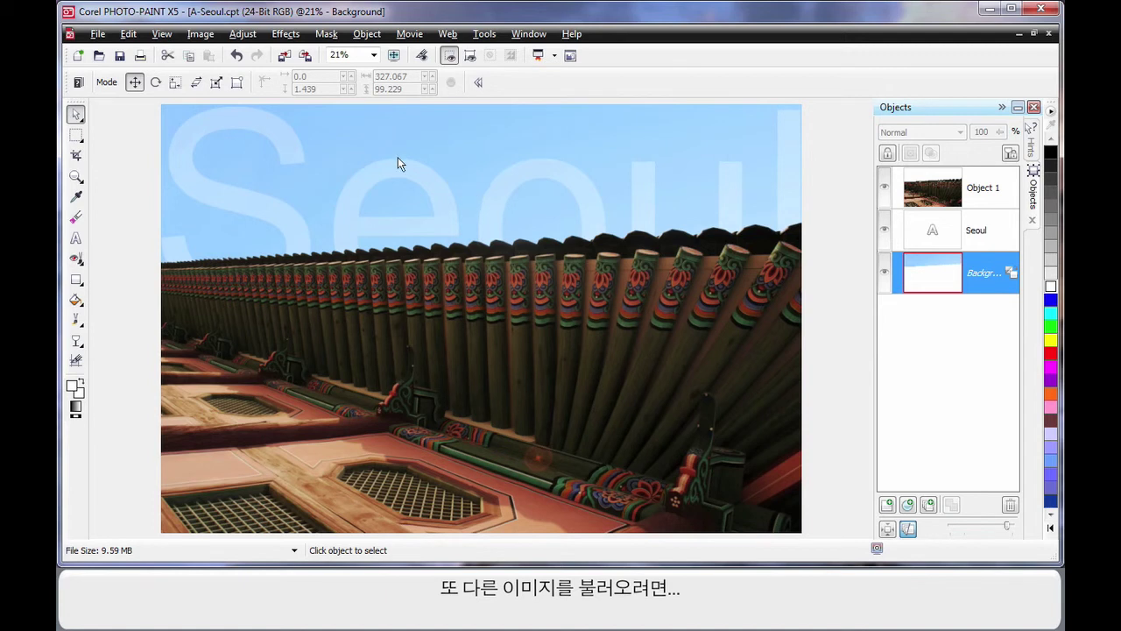
- Import the bird image F43014.cpt from Pictures and drop it into the sky
click(284, 57)
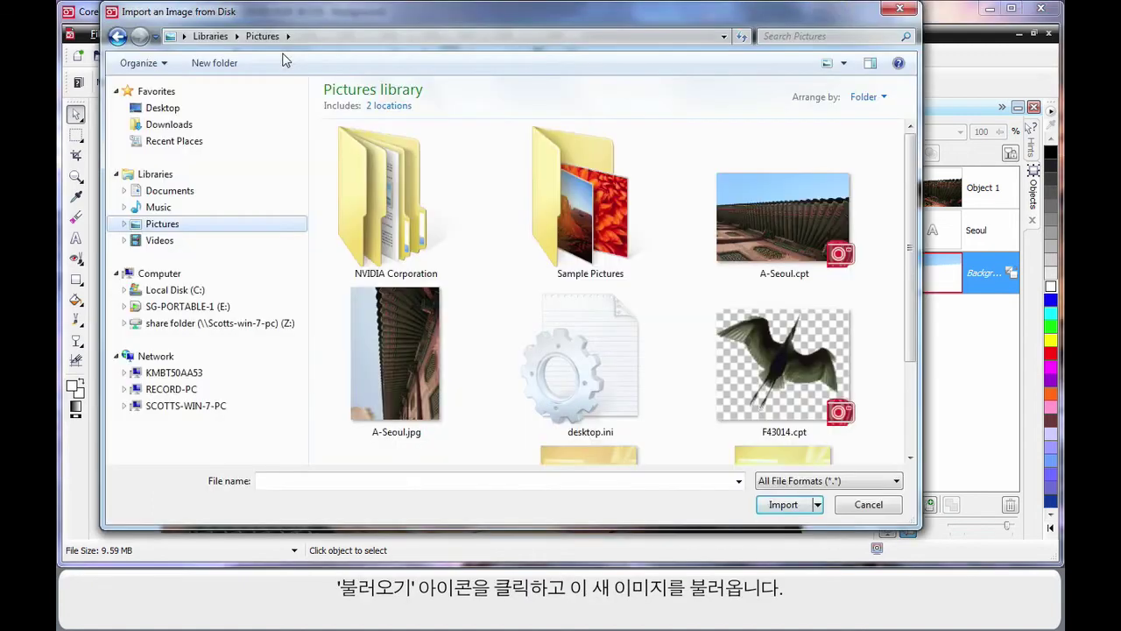
double_click(777, 360)
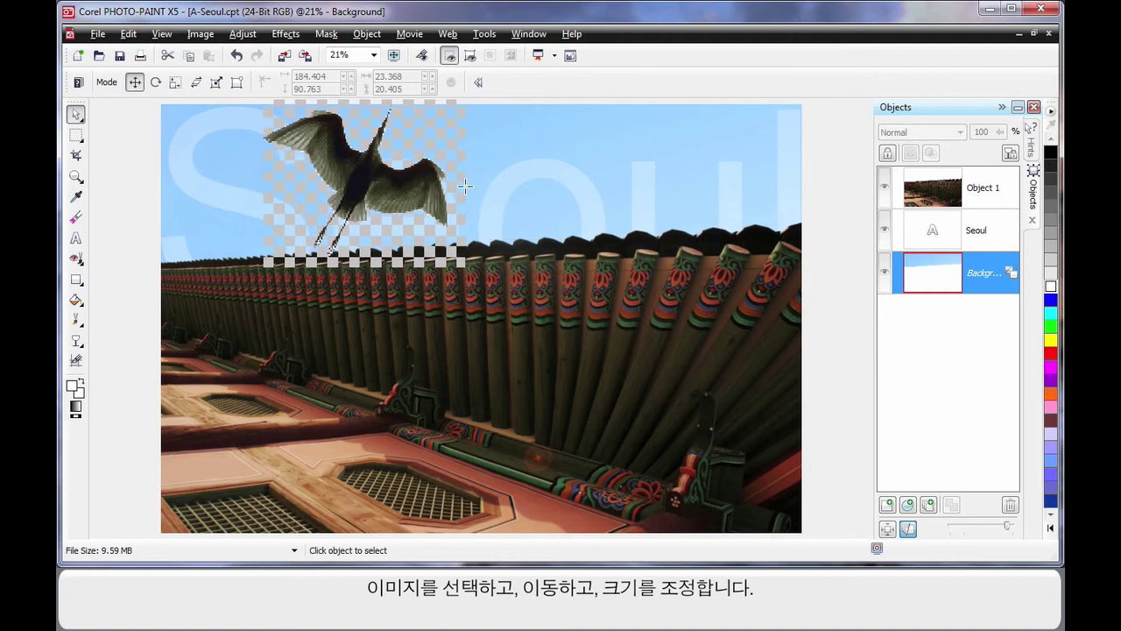
drag(465, 185, 486, 200)
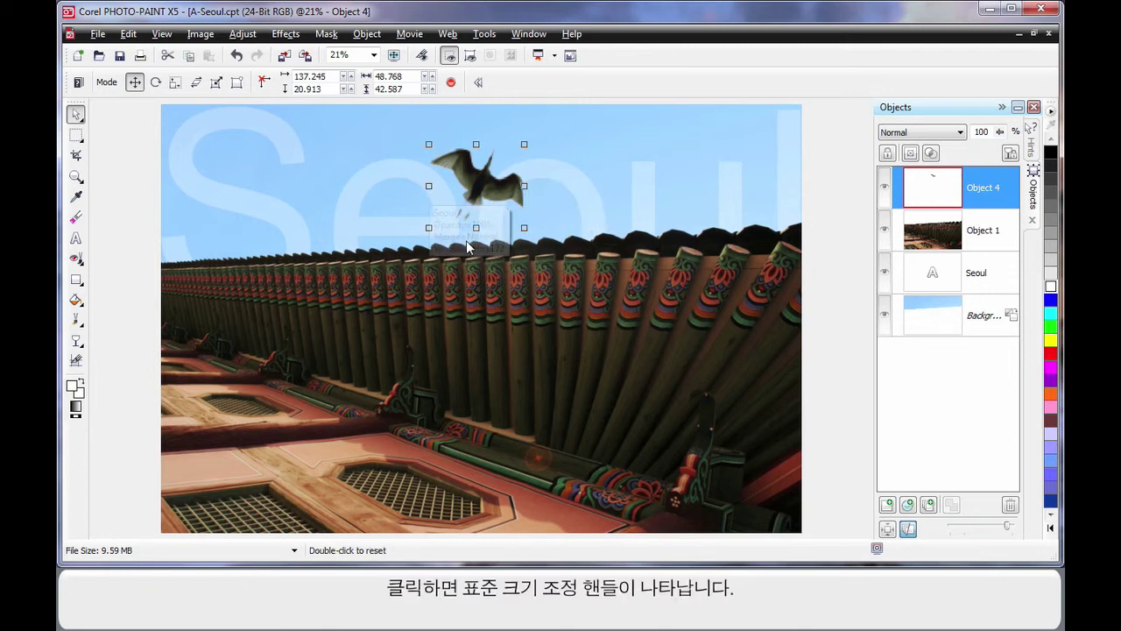
- Try rotating and distorting the bird, then undo the distortion
click(486, 186)
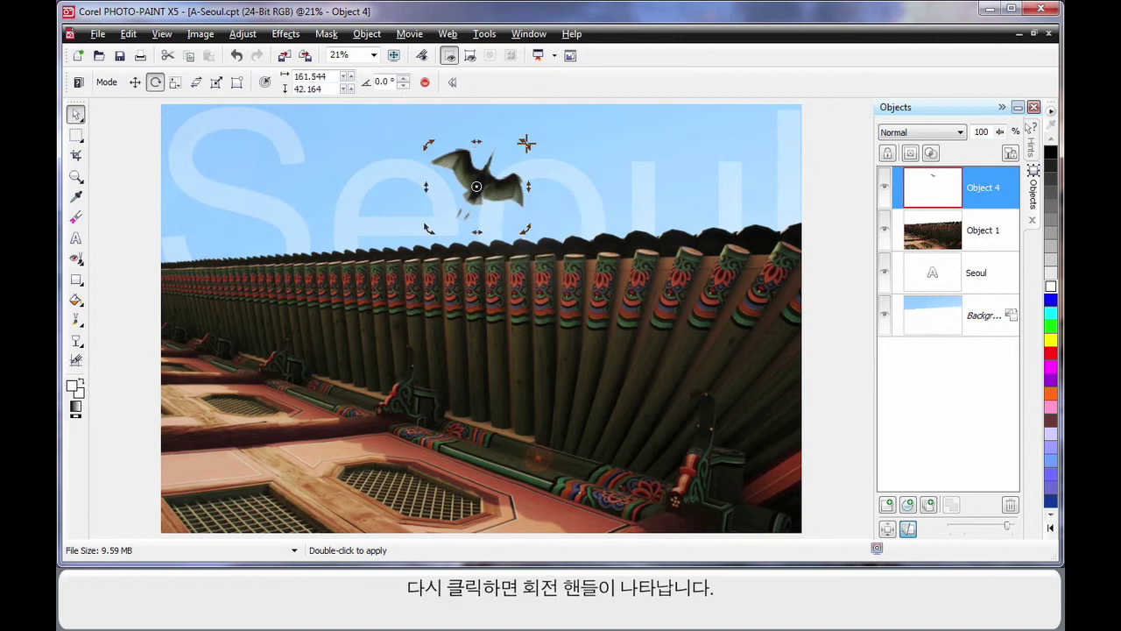
drag(525, 143, 469, 193)
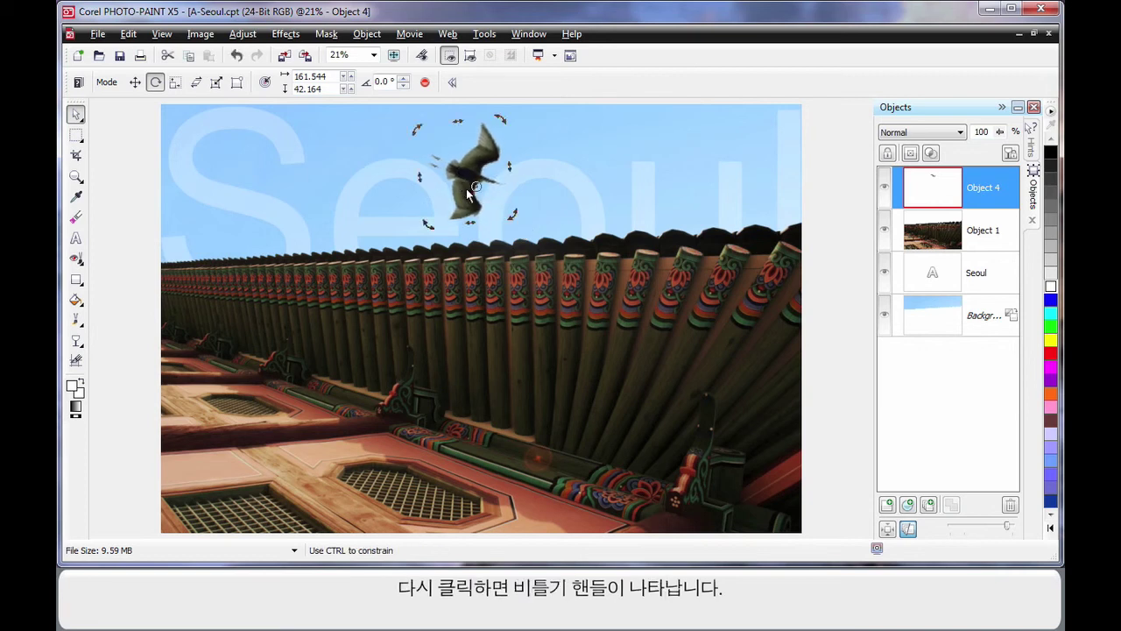
click(470, 190)
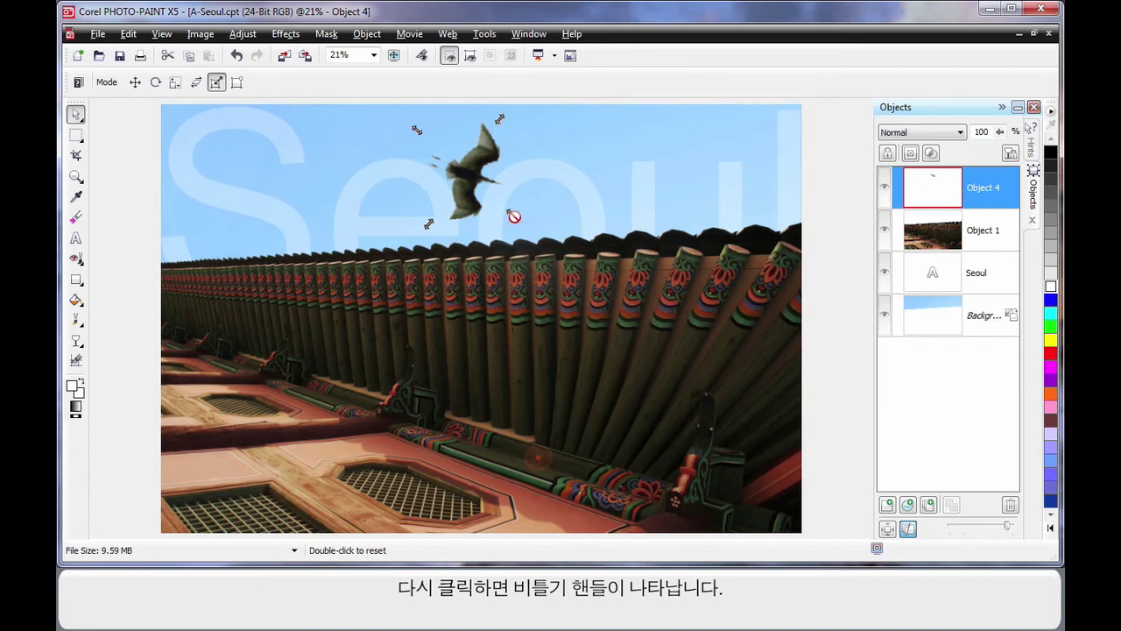
mouse_move(514, 216)
mouse_down()
mouse_move(563, 219)
mouse_move(578, 187)
mouse_move(574, 148)
mouse_move(602, 135)
mouse_move(590, 198)
mouse_move(520, 220)
mouse_move(468, 200)
mouse_move(520, 218)
mouse_move(533, 175)
mouse_move(535, 211)
mouse_move(525, 207)
mouse_move(540, 218)
mouse_move(598, 219)
mouse_move(581, 230)
mouse_move(508, 180)
mouse_move(530, 202)
mouse_up()
click(536, 213)
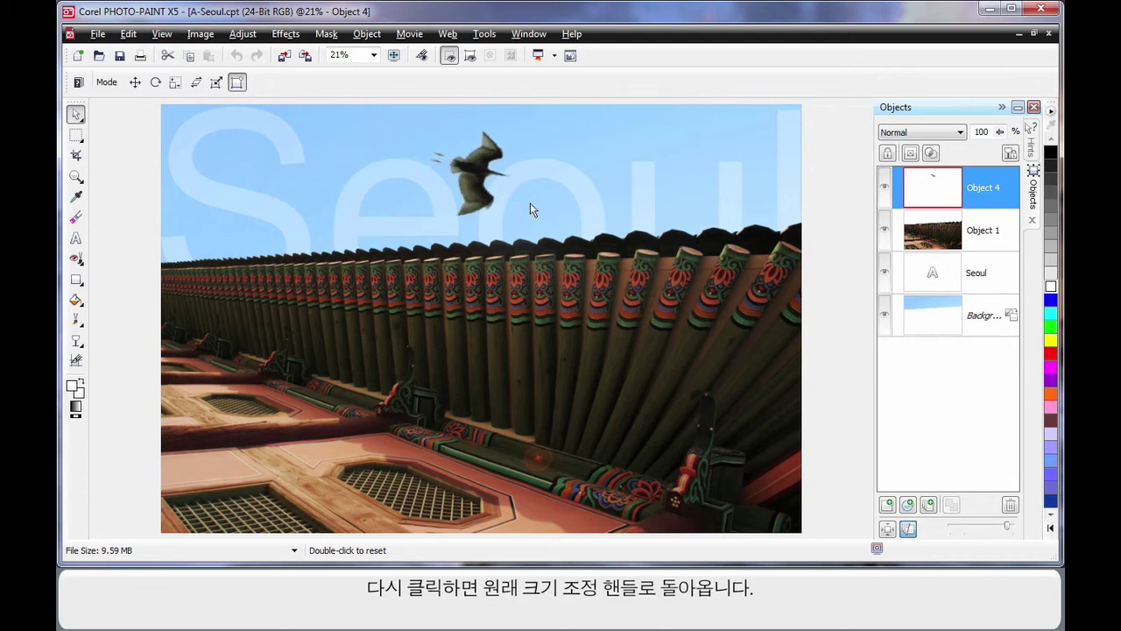
click(467, 182)
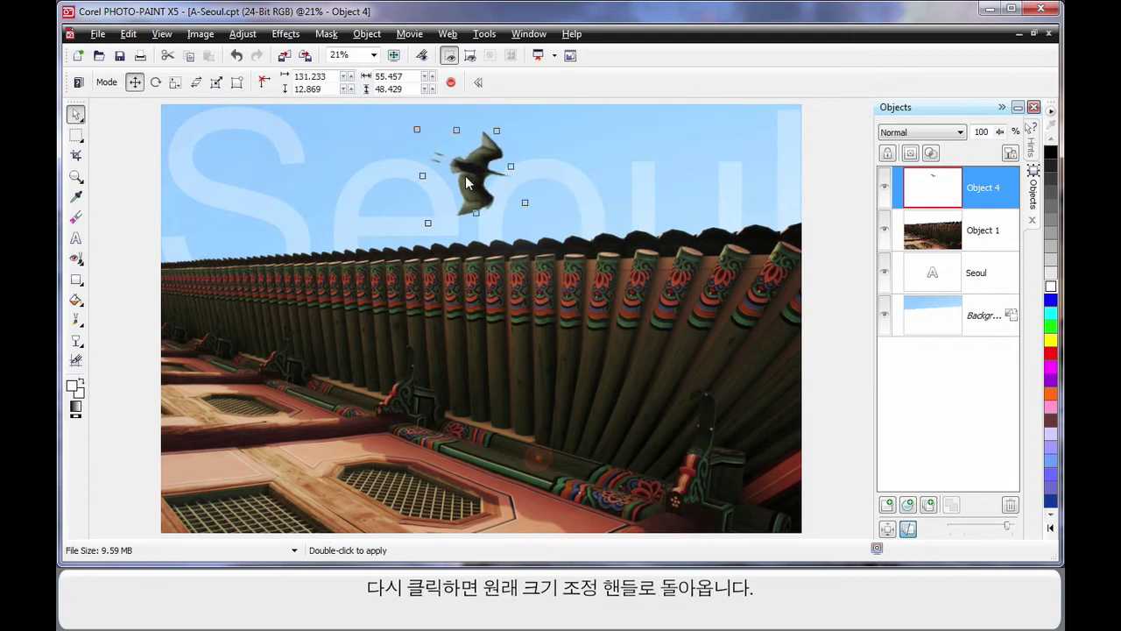
key(ctrl+z)
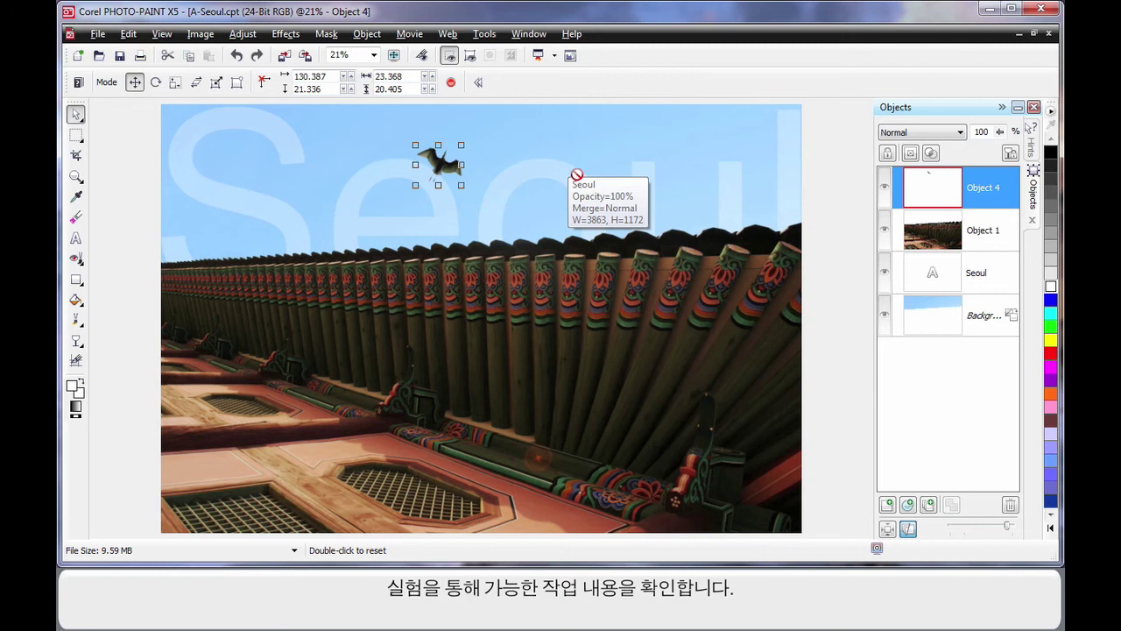
- Tilt the bird to a new angle, shift it slightly right and down, and apply
click(442, 165)
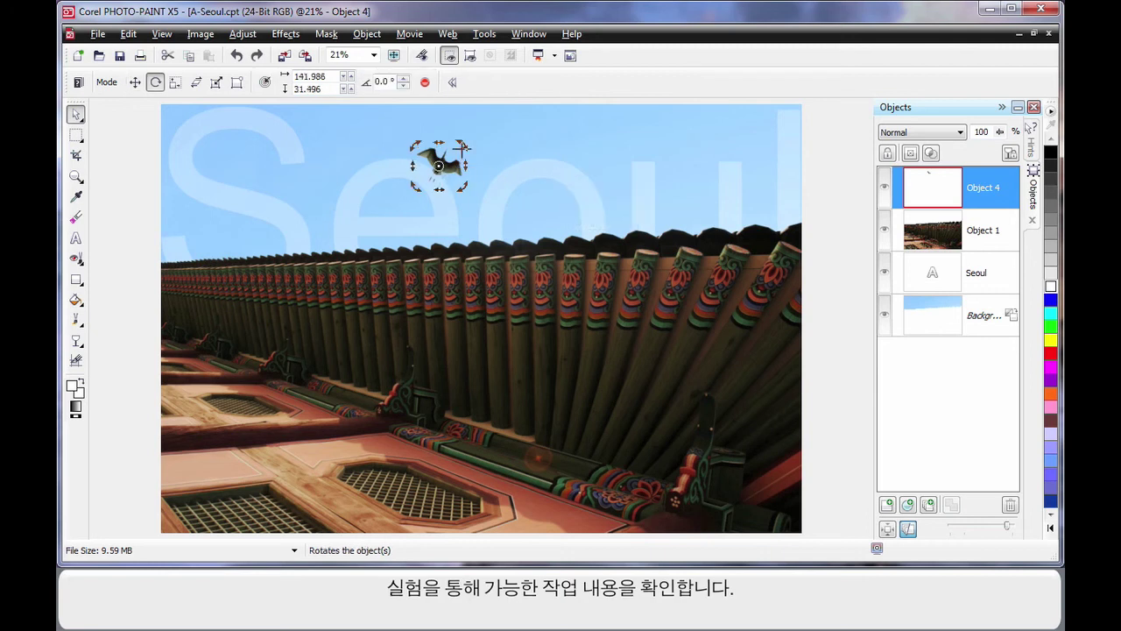
drag(461, 145, 476, 196)
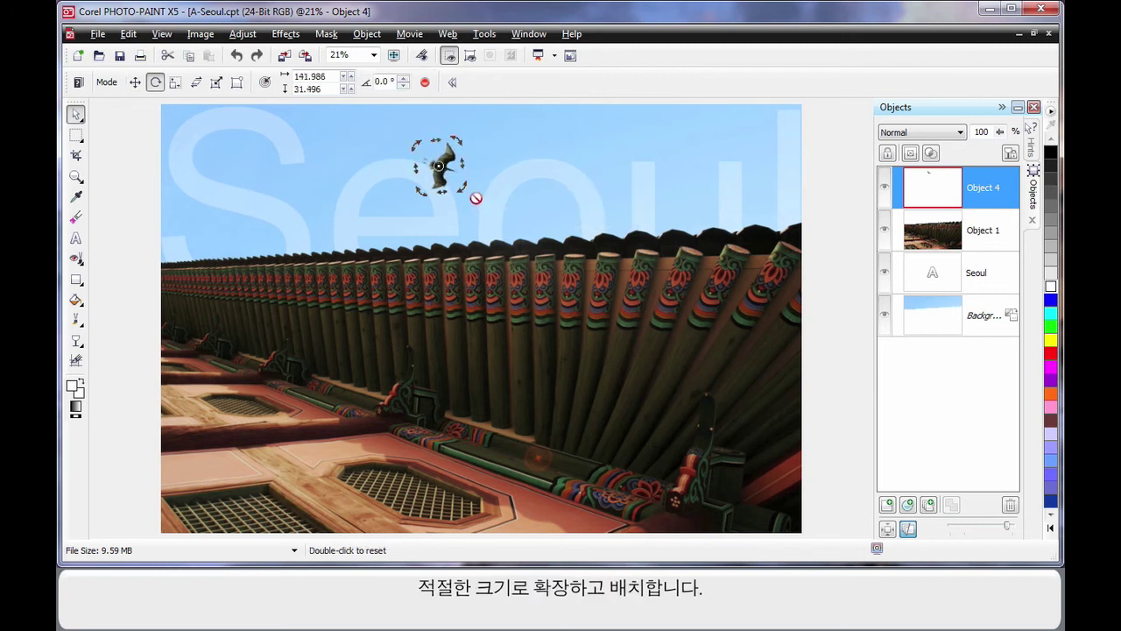
drag(469, 159, 478, 174)
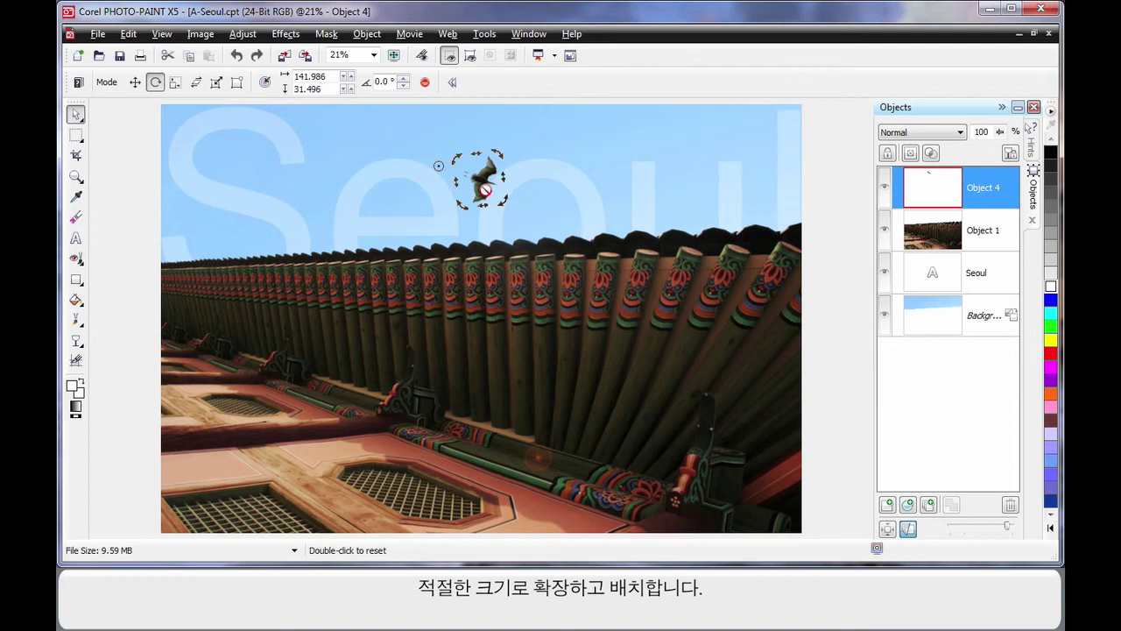
double_click(481, 185)
- Enlarge the bird to about 40.809 × 47.752, position it above the roof, and apply
click(483, 196)
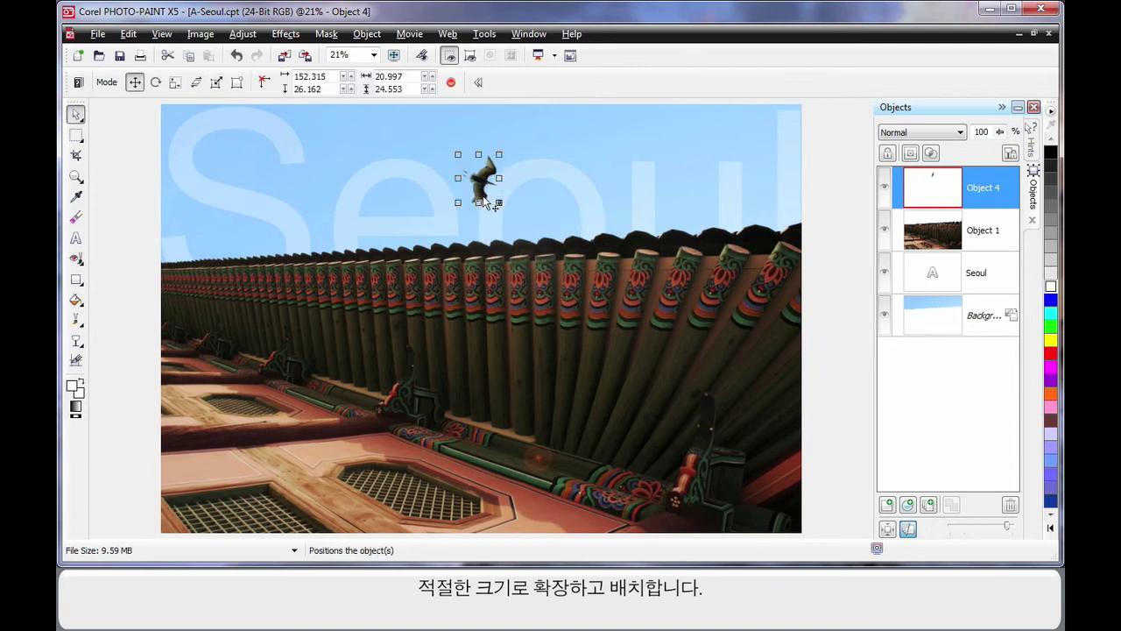
drag(500, 199, 531, 240)
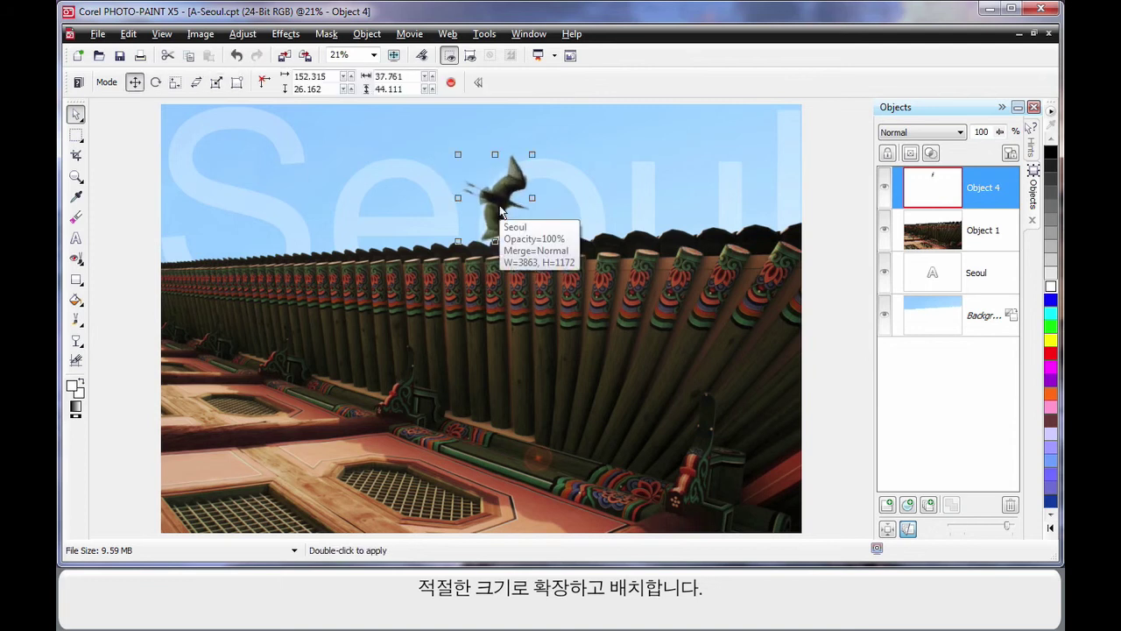
drag(492, 195, 465, 173)
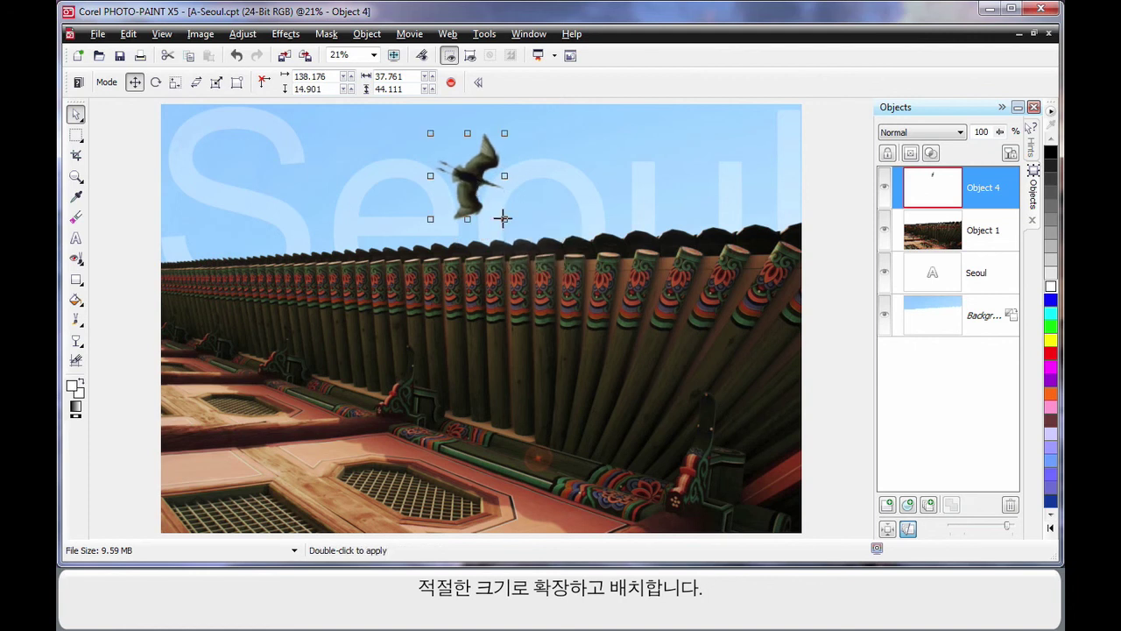
drag(503, 219, 510, 226)
drag(470, 187, 470, 180)
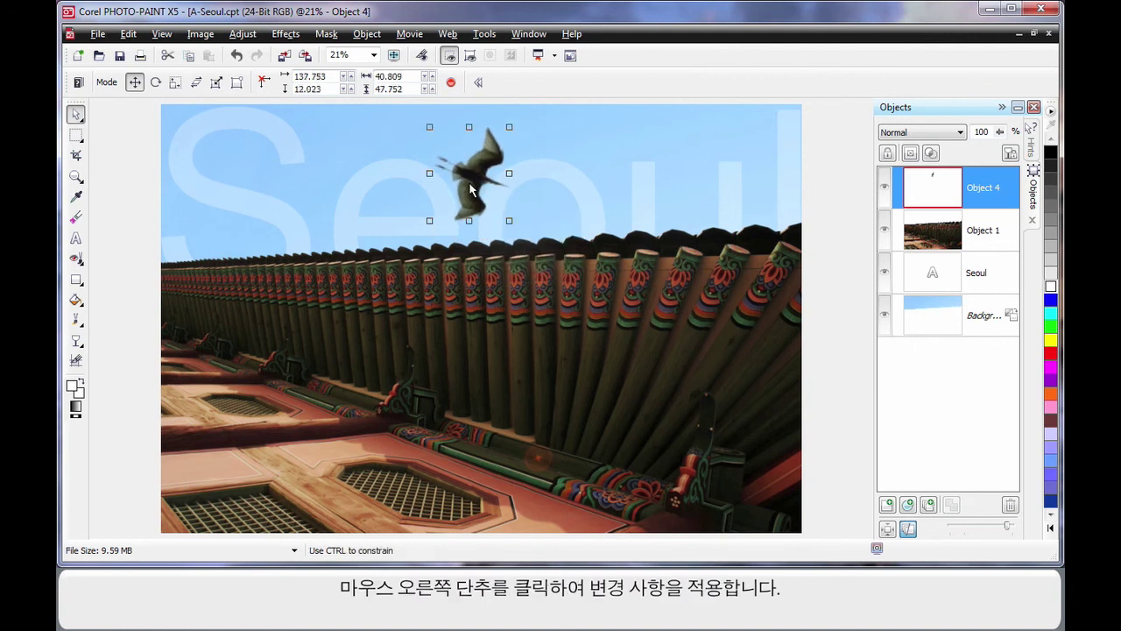
right_click(467, 180)
click(506, 193)
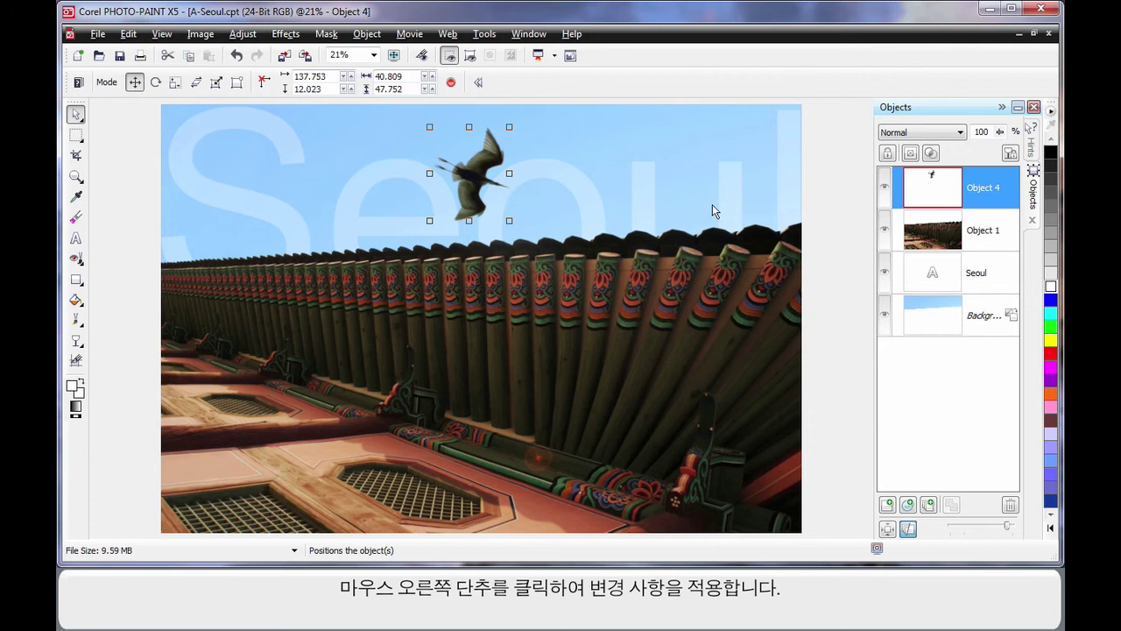
- Group the bird (Object 4) with Object 1 in the Objects docker
click(841, 221)
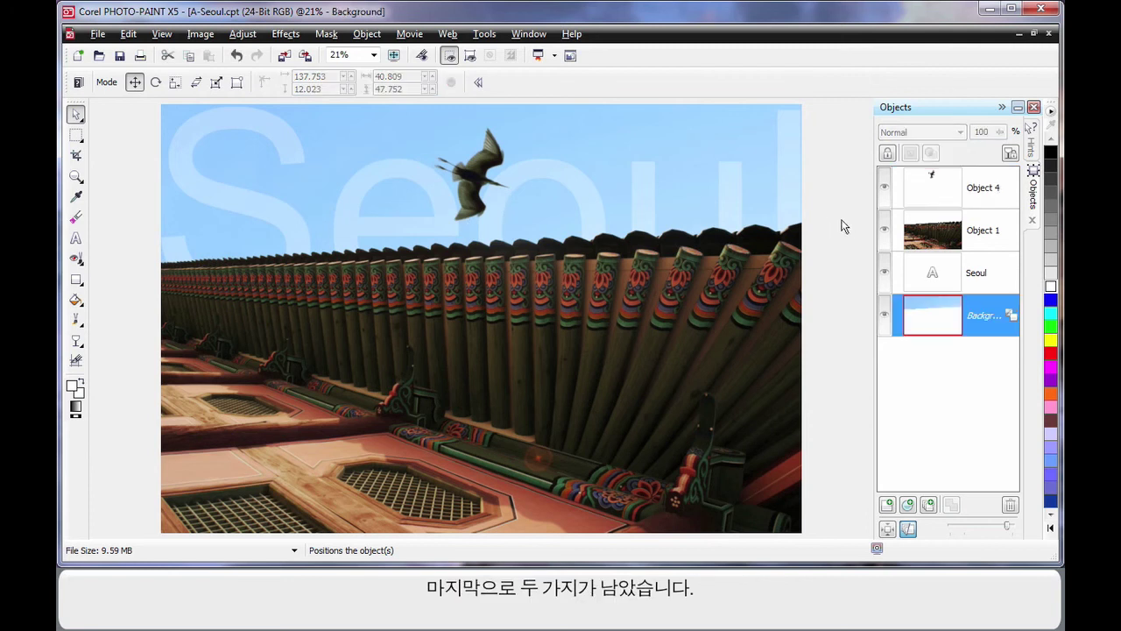
click(949, 186)
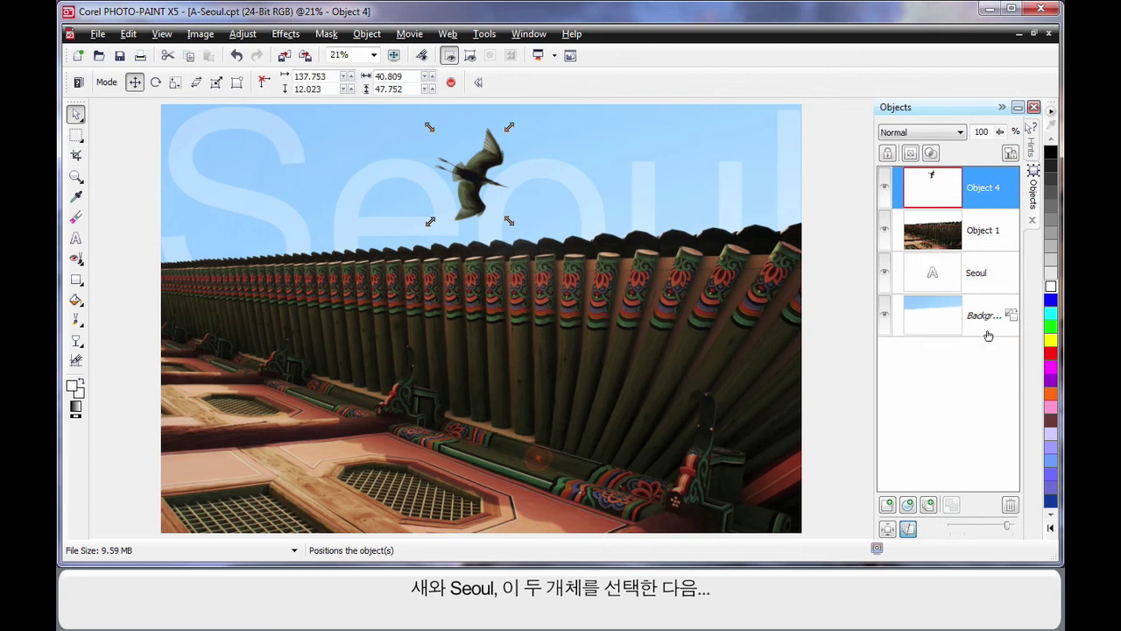
ctrl+click(936, 233)
right_click(935, 234)
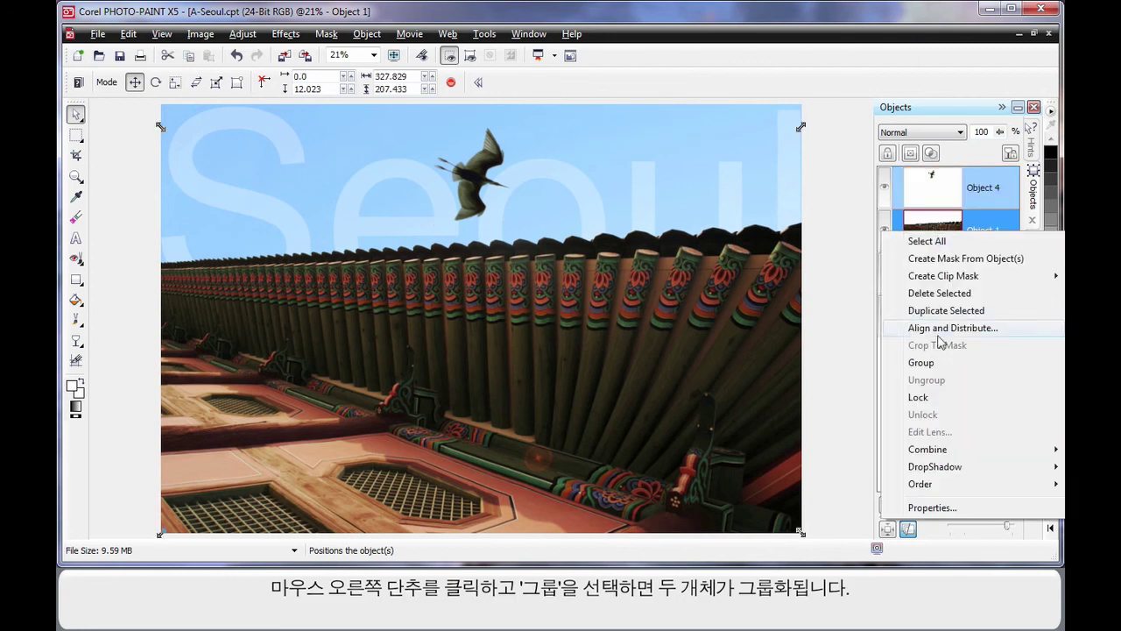
click(919, 363)
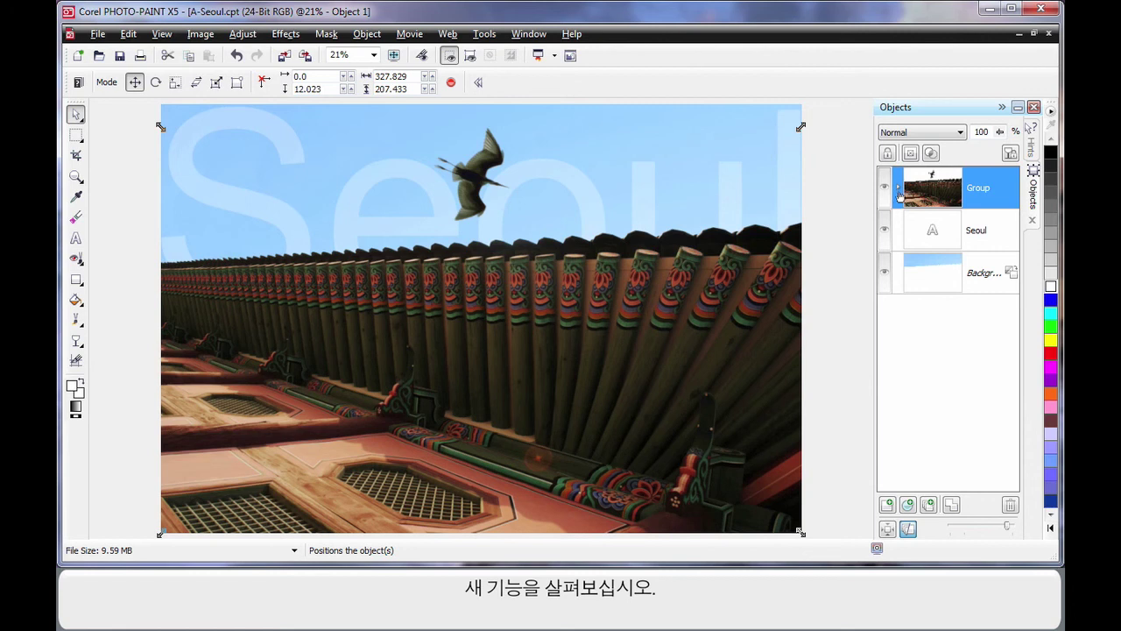
click(898, 191)
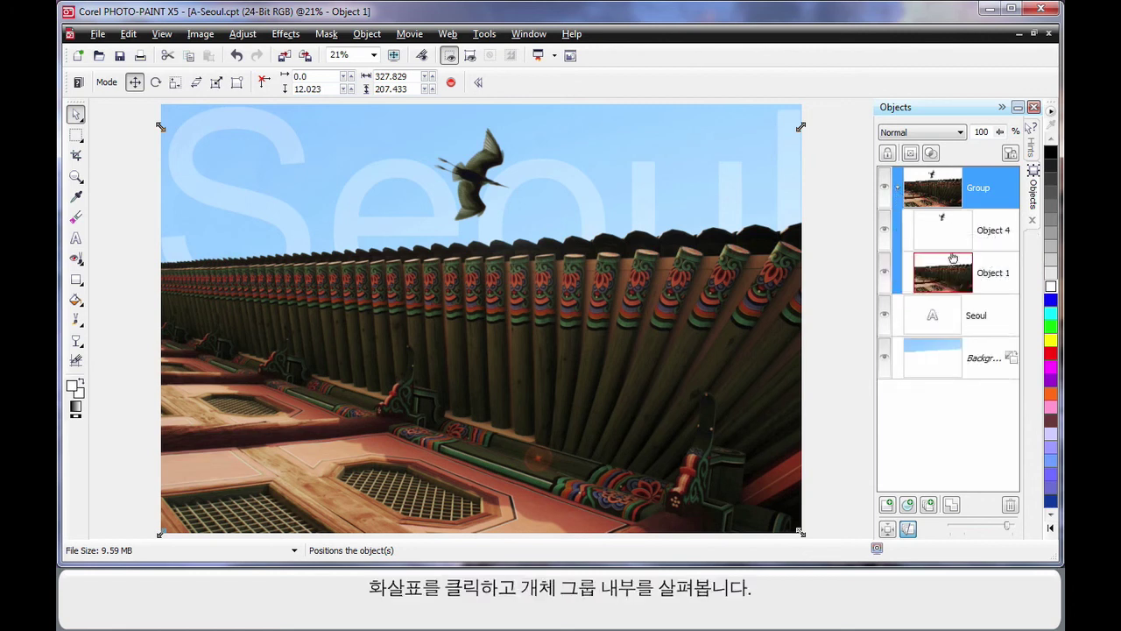
click(898, 191)
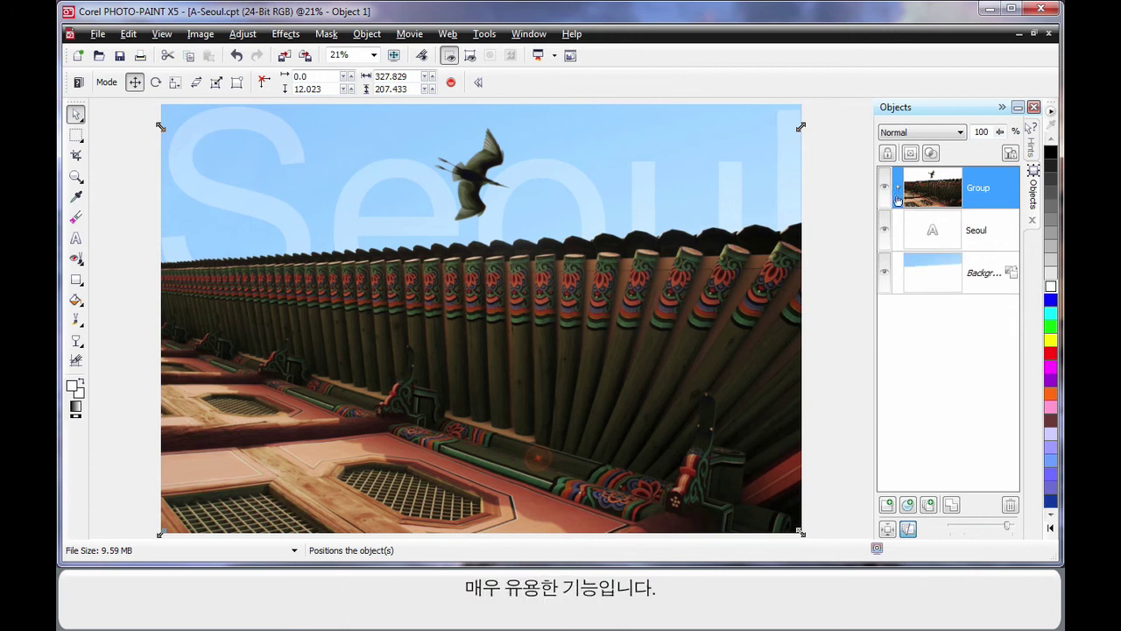
click(832, 270)
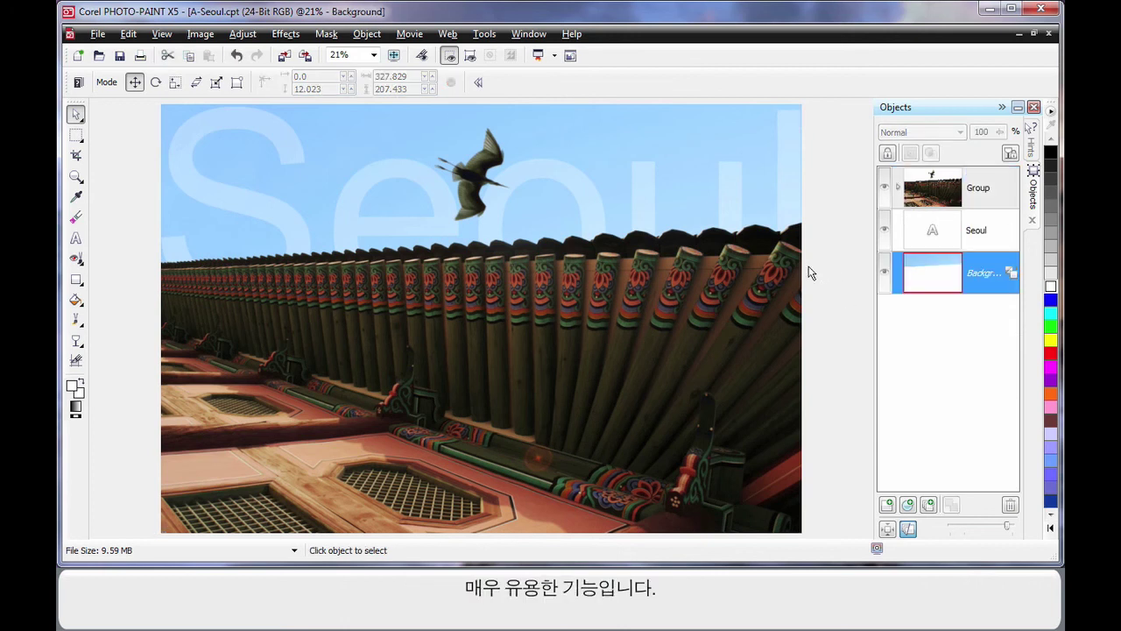
click(201, 35)
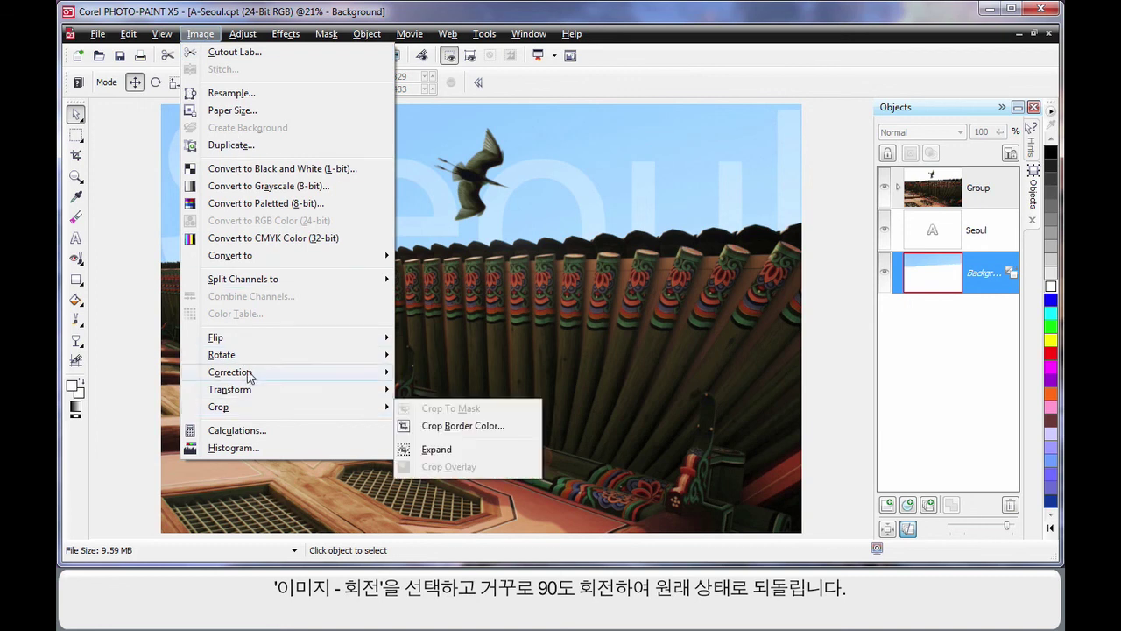
- Rotate the whole image 90° counterclockwise and zoom to fit it in the window
mouse_move(373, 359)
click(468, 375)
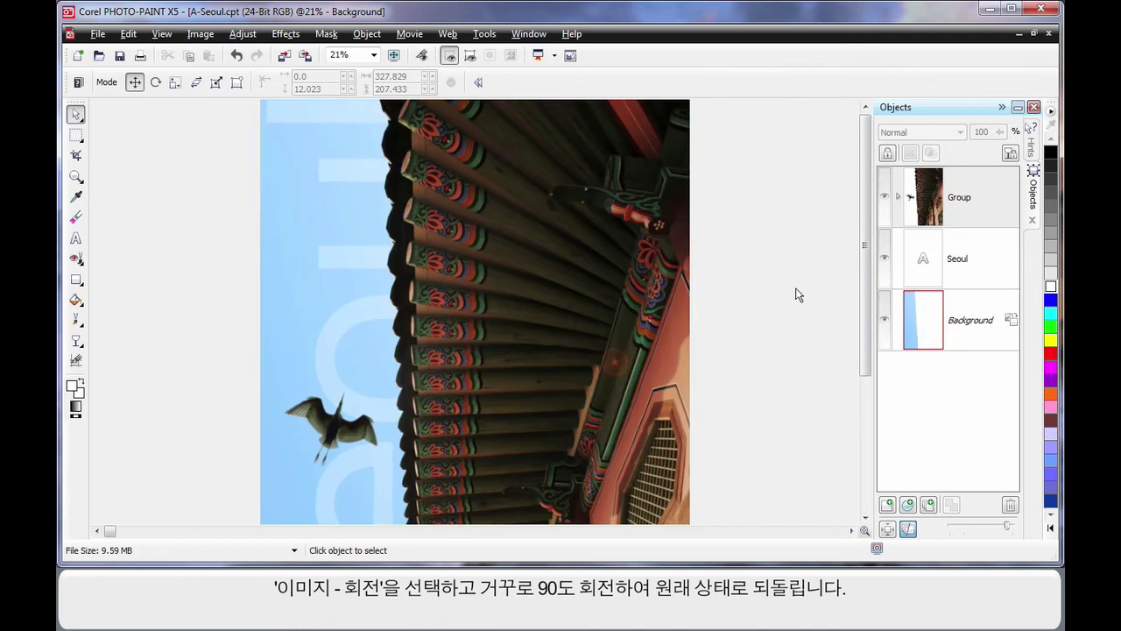
key(F4)
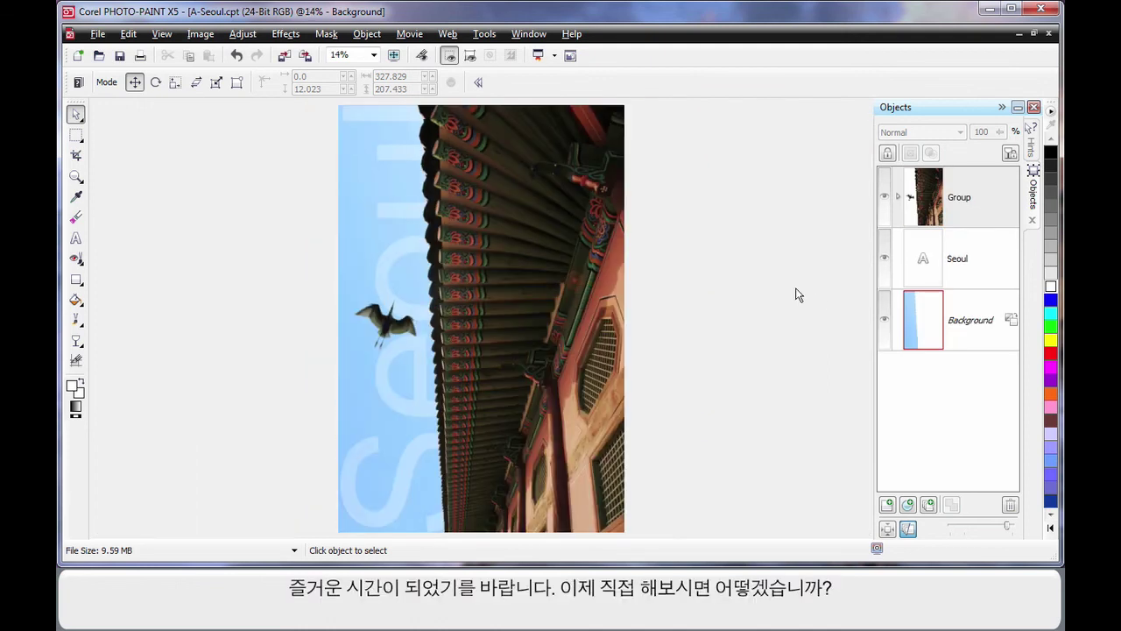